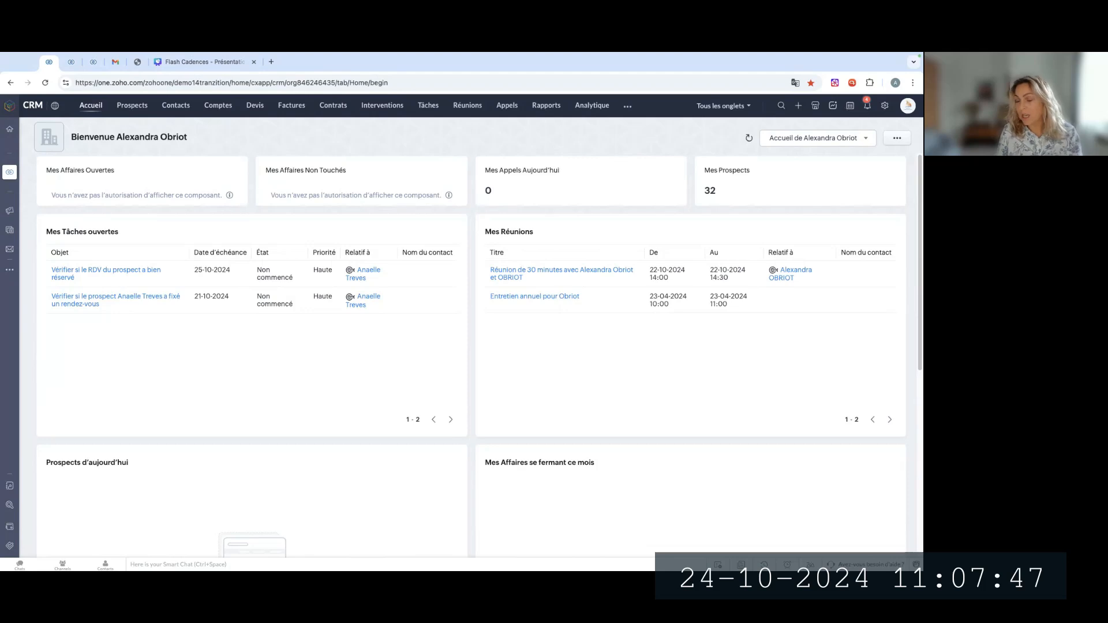
Open the Cadences automation settings and start creating a new cadence
click(885, 107)
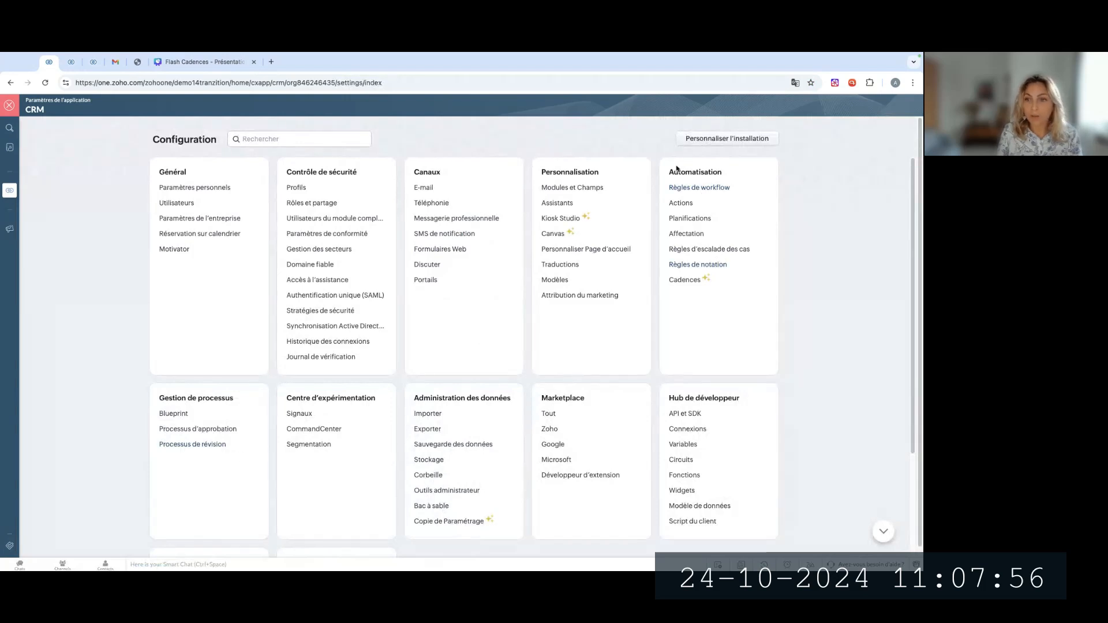
click(692, 281)
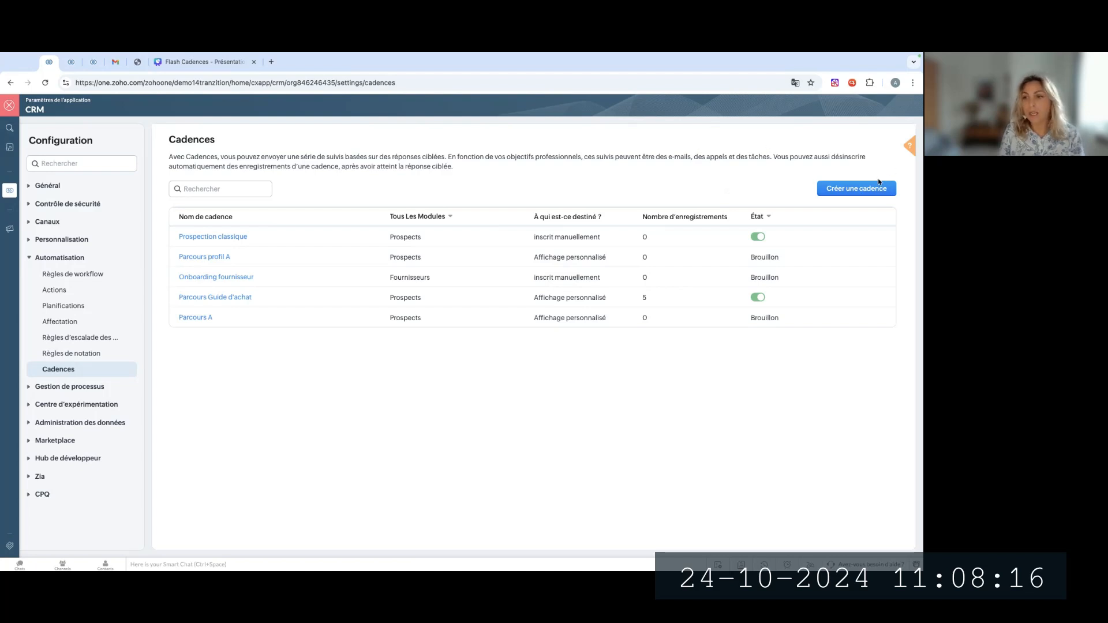
click(856, 189)
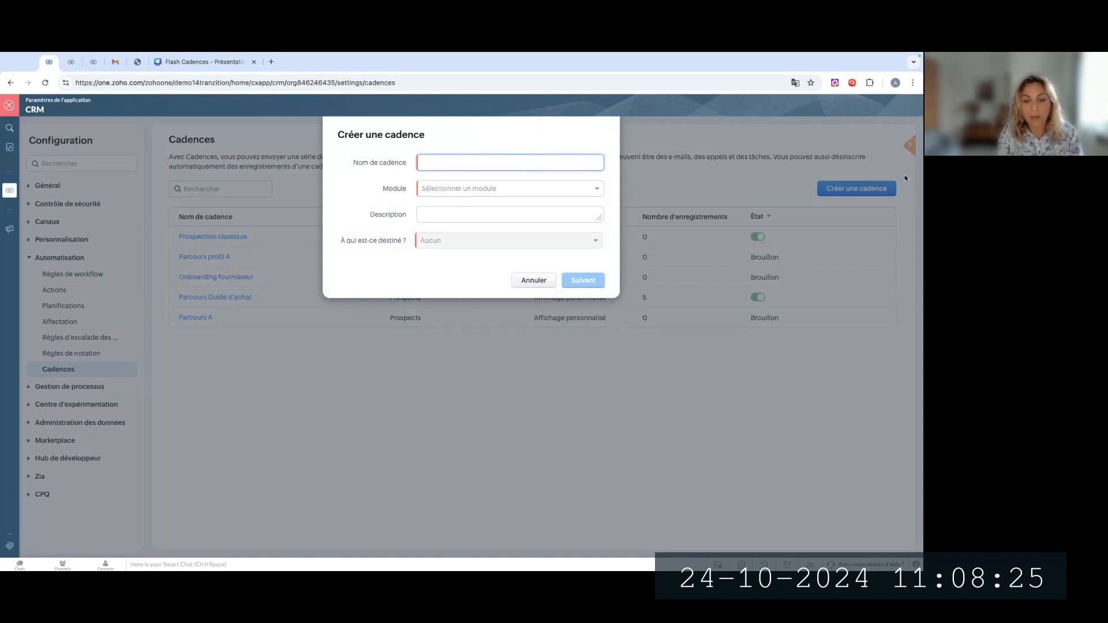
Name the new cadence "Parcours acquisition"
text(Parcours qc)
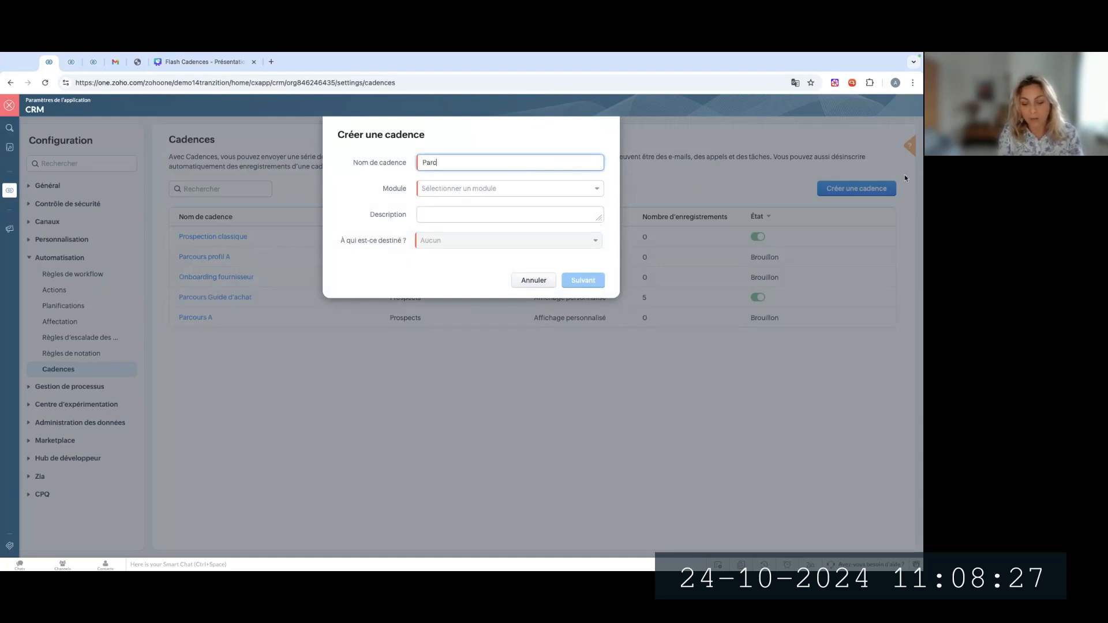
key(BackSpace)
key(BackSpace)
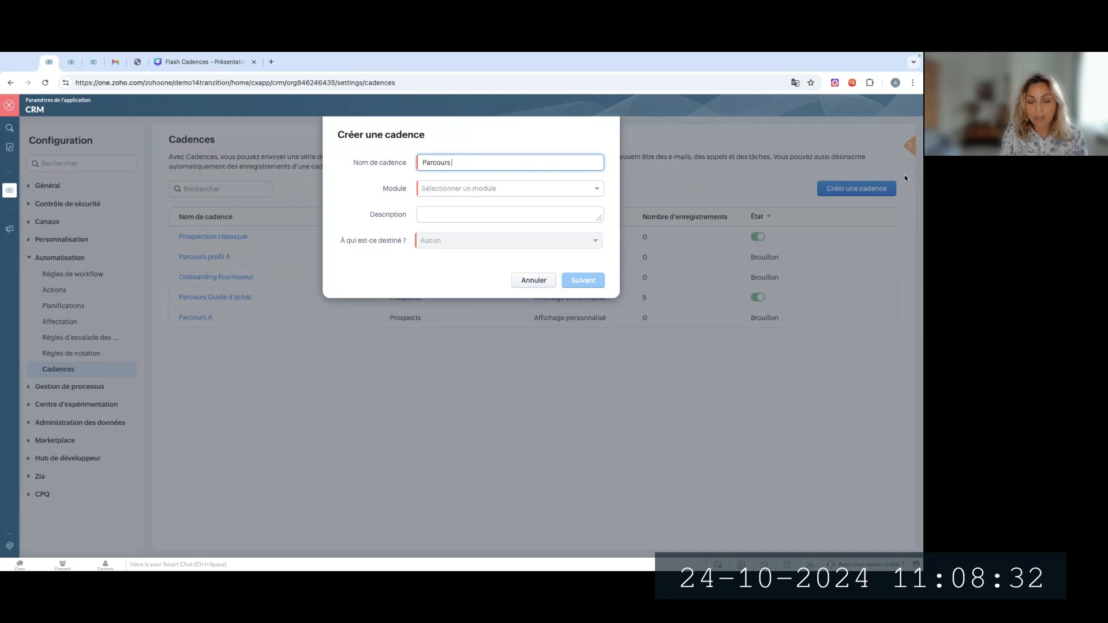
text(q)
text(acqui)
text(sition)
key(Tab)
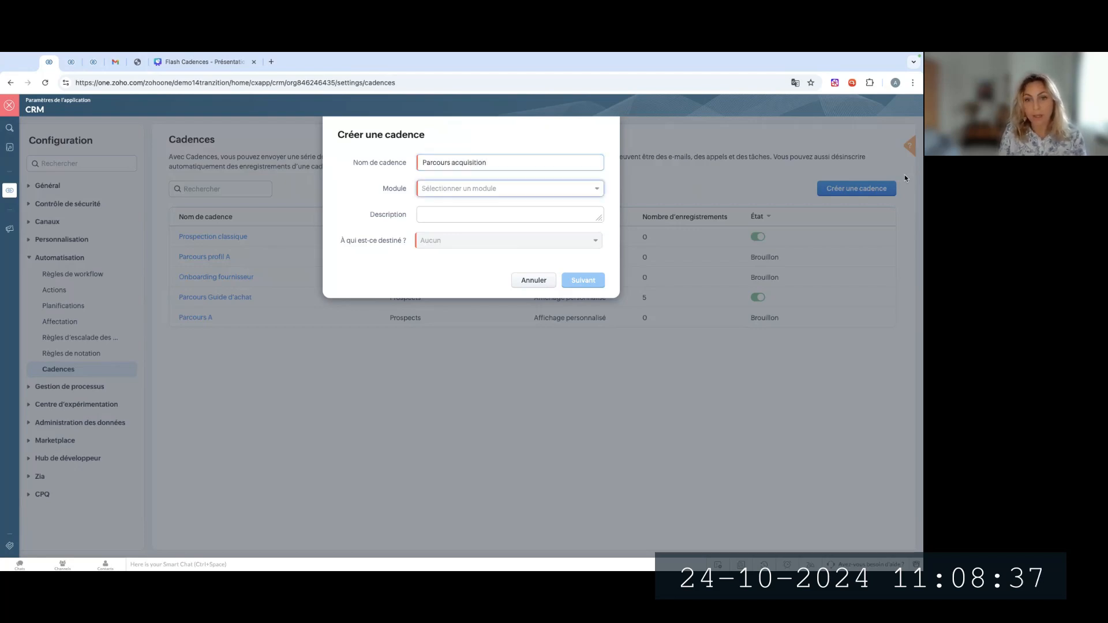
Set the cadence's module to Prospects, target "Prospects dans une vue personnalisée", and open the list of custom views
click(524, 188)
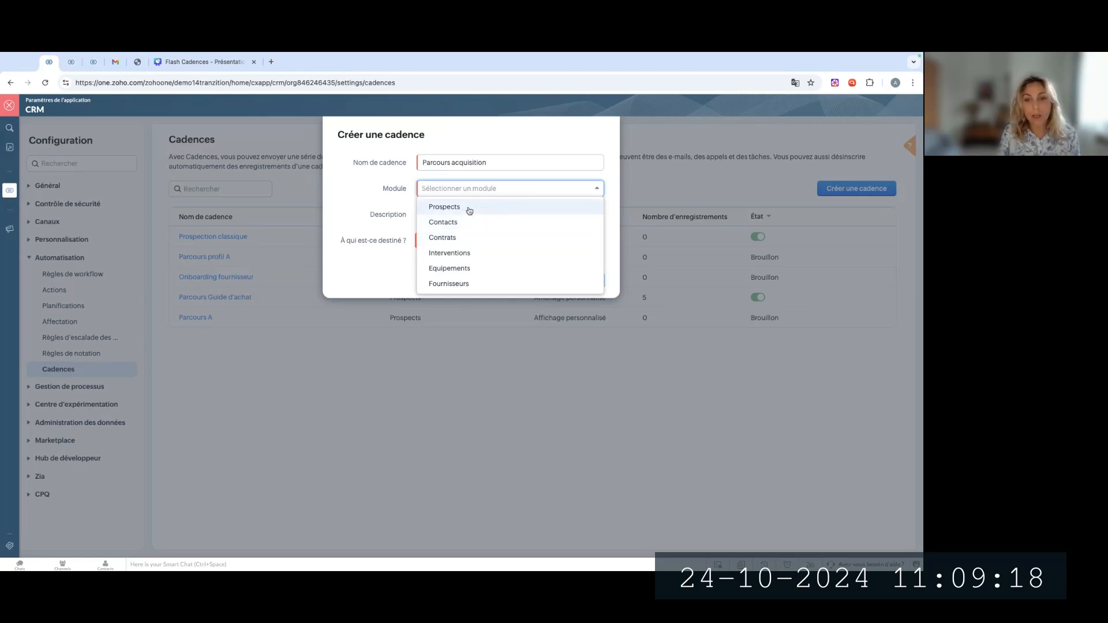
click(468, 208)
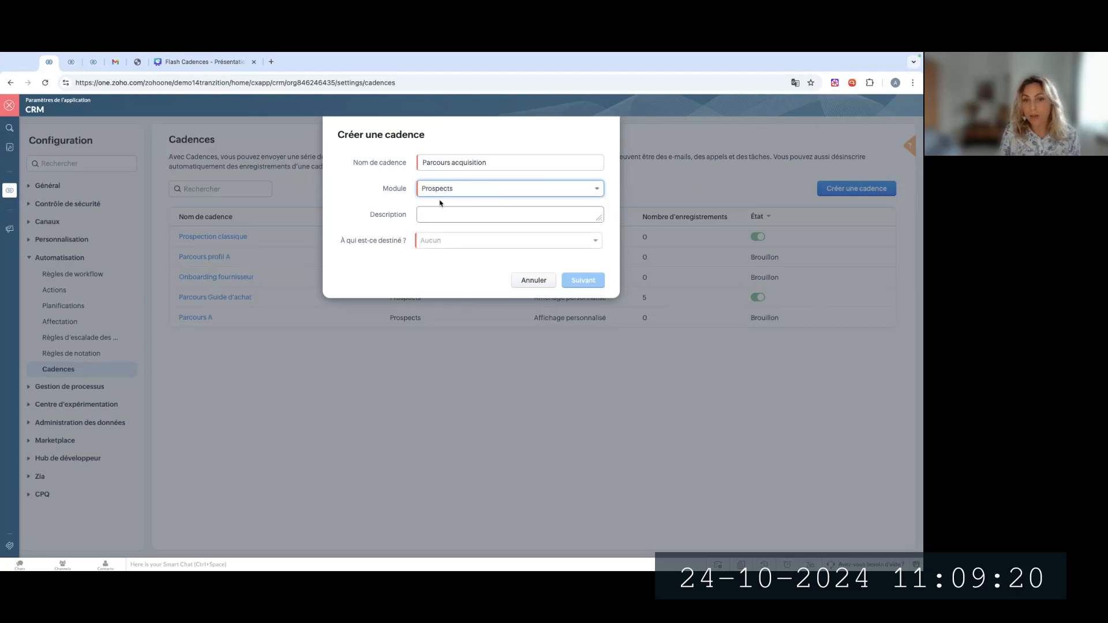
click(443, 212)
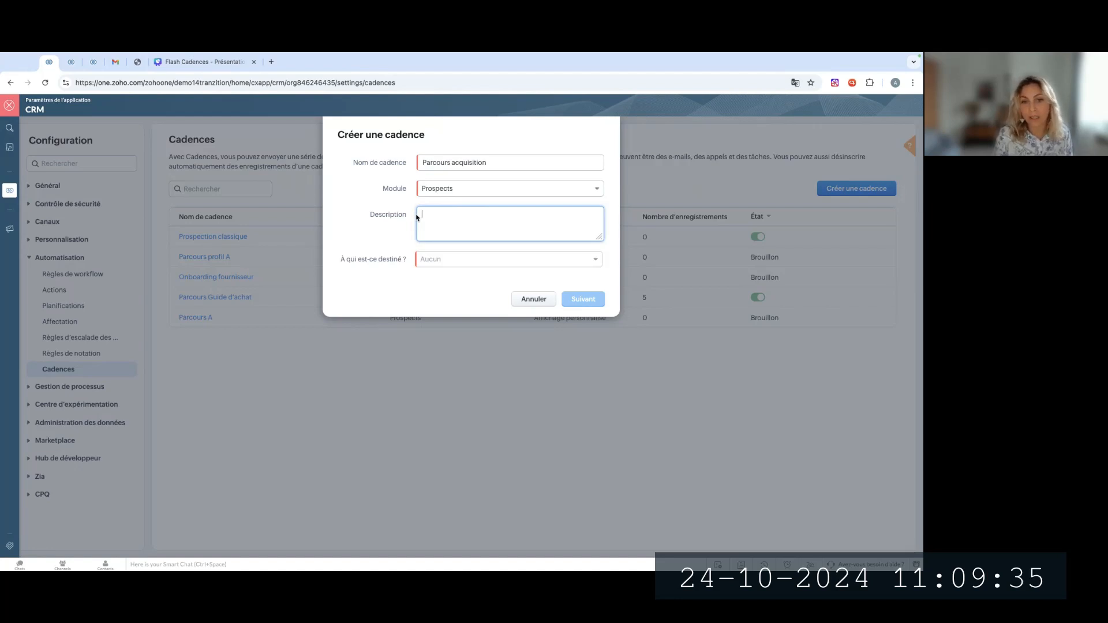
click(394, 245)
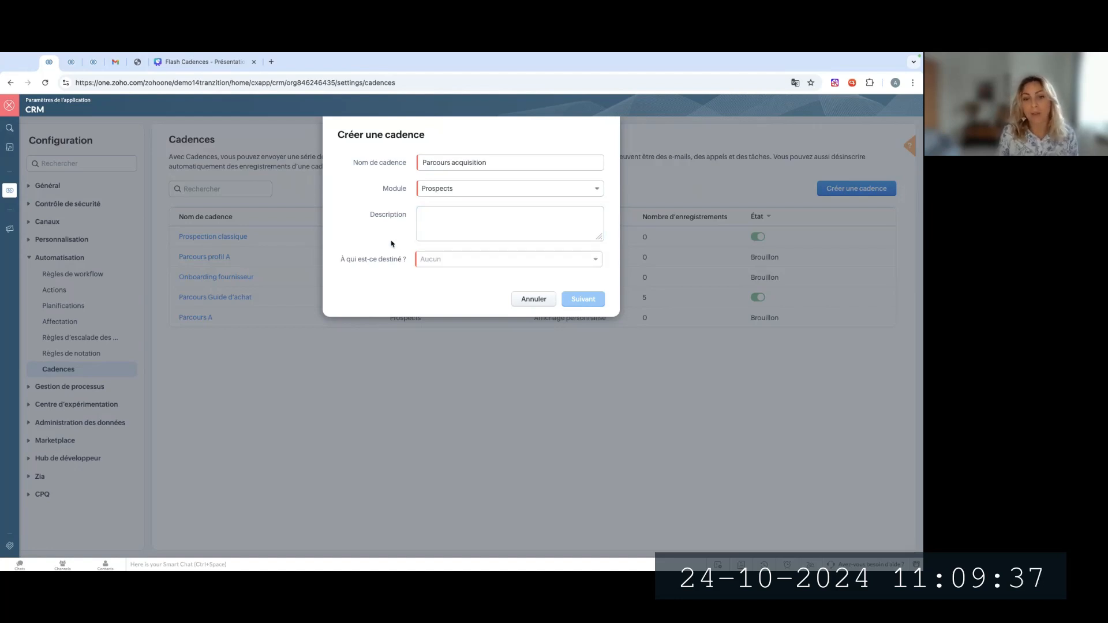
click(437, 262)
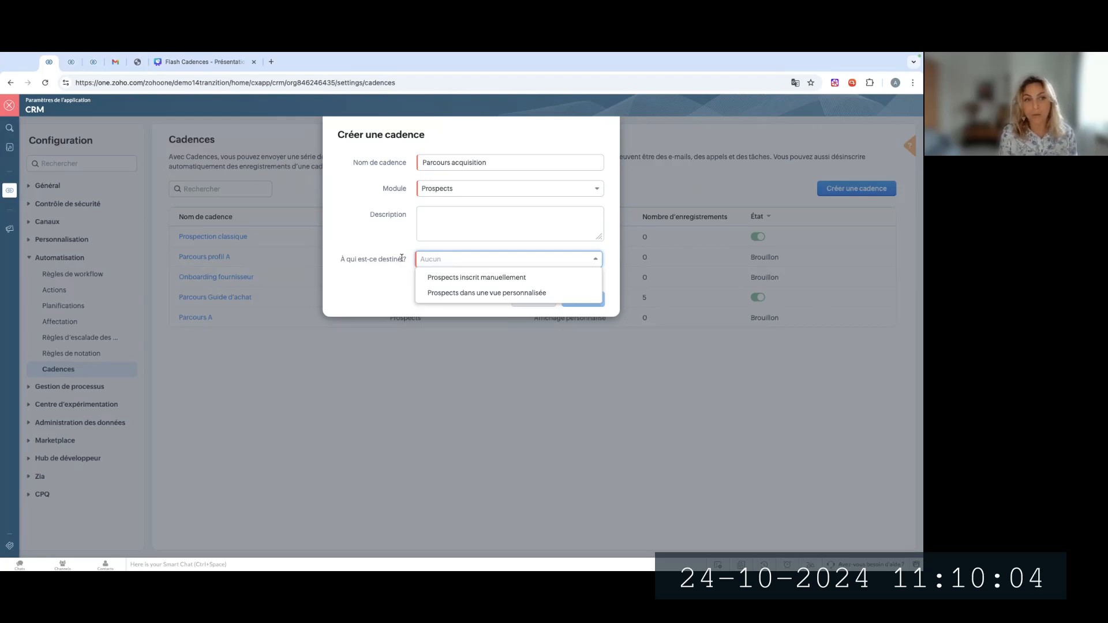
click(463, 292)
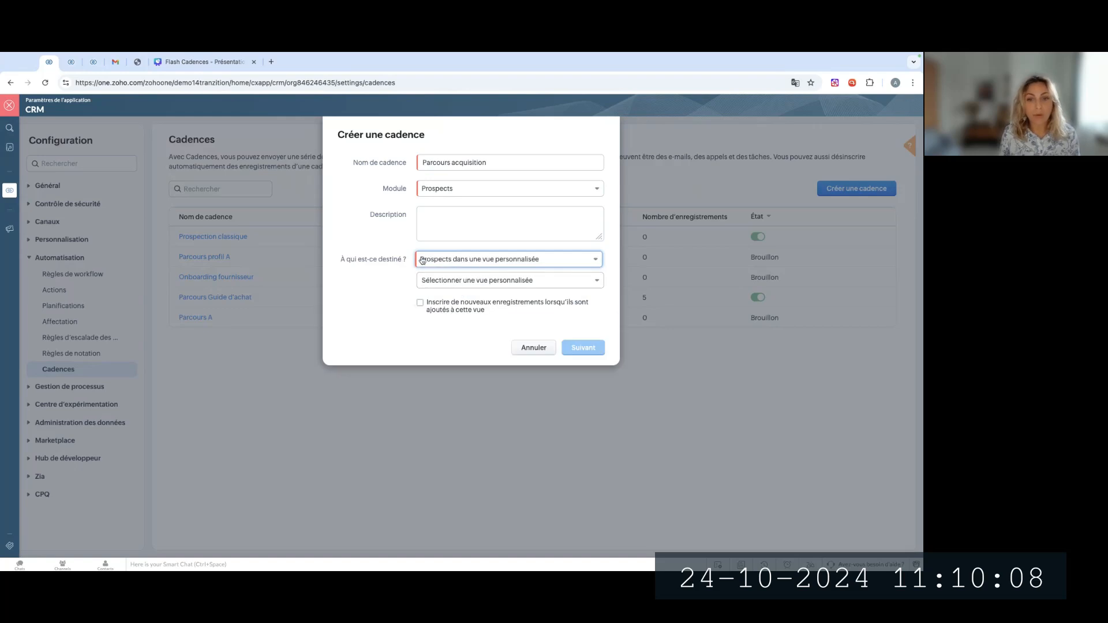
click(434, 287)
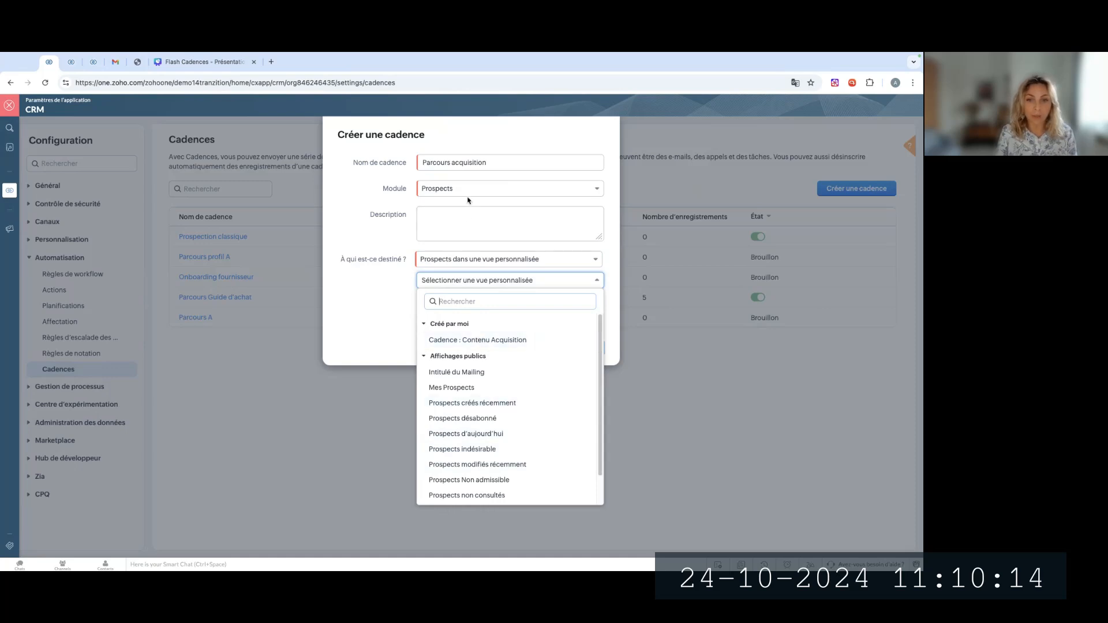
In the other CRM browser tab, open the Prospects module and the "Cadence : Contenu Acquisition" view for editing
click(74, 62)
click(9, 104)
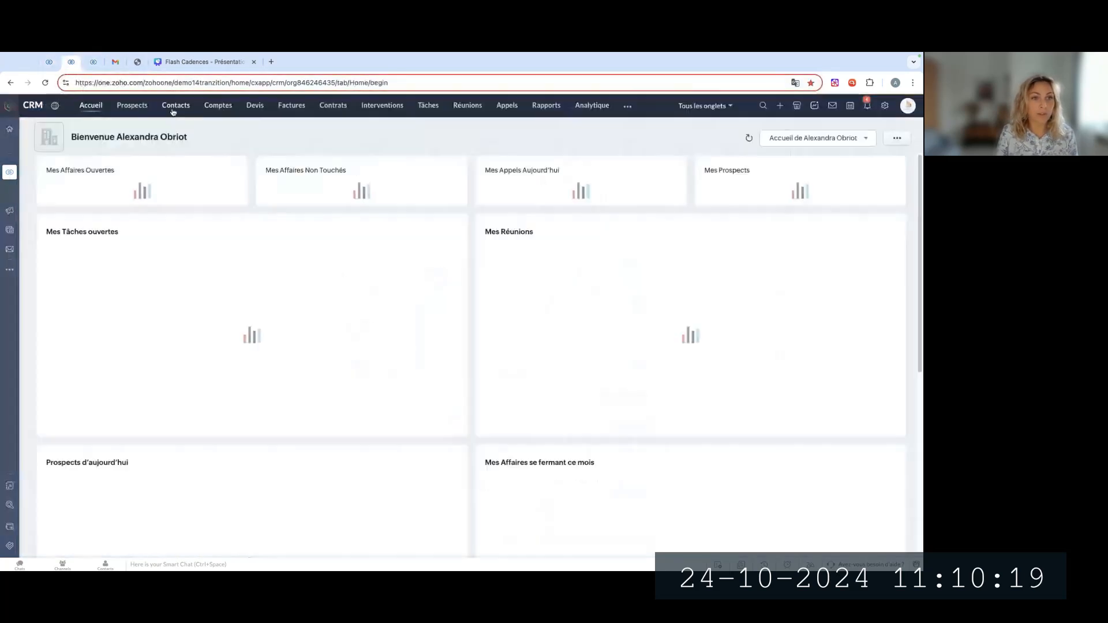
click(133, 107)
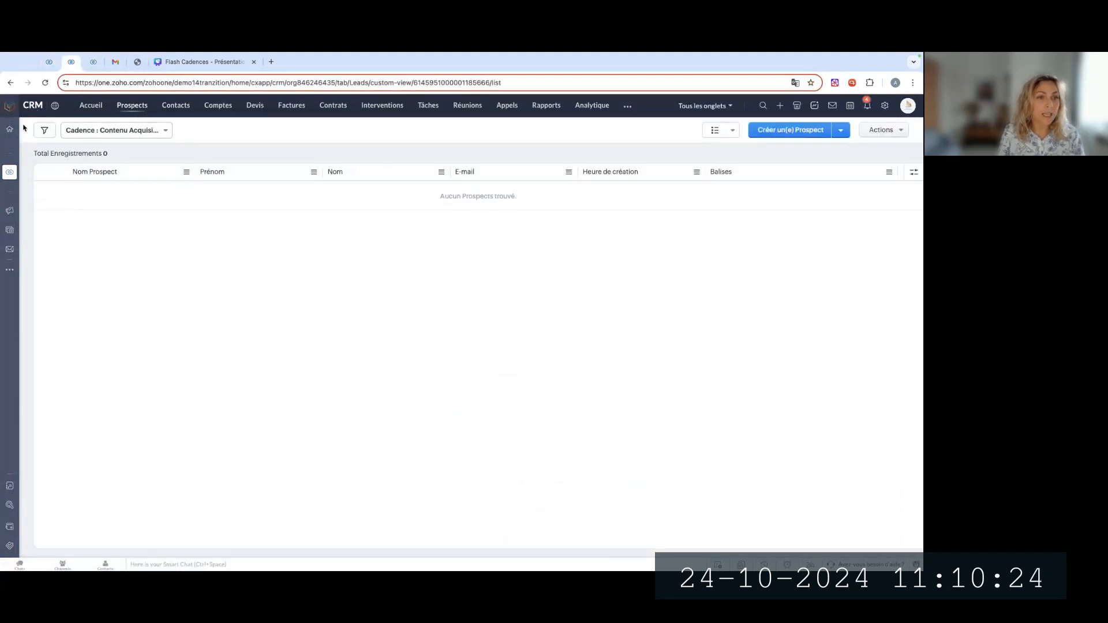
click(145, 131)
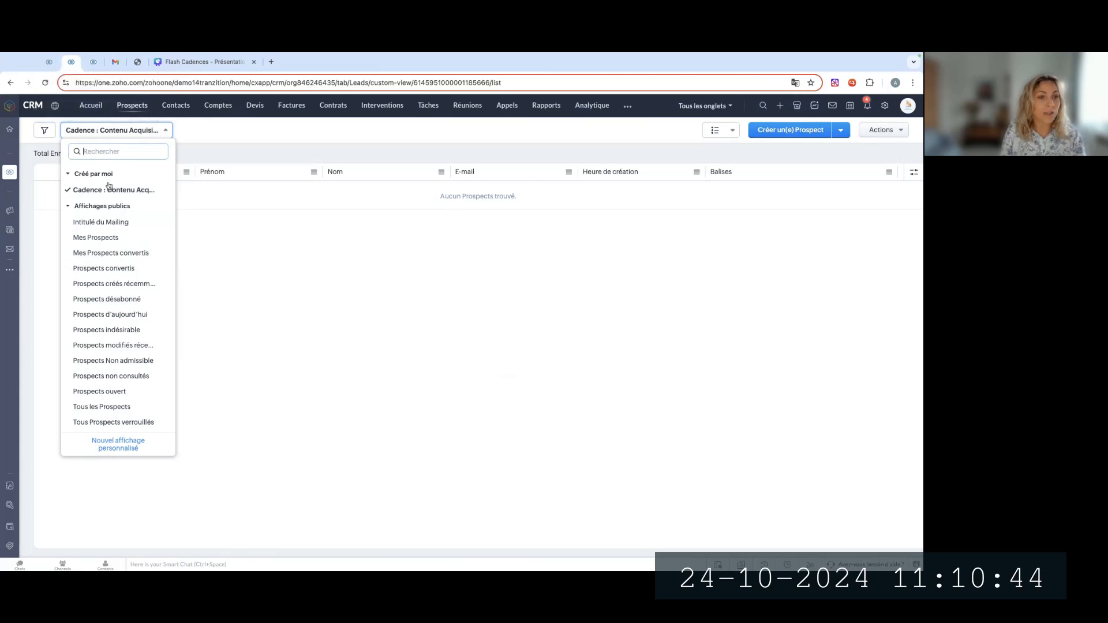
click(187, 161)
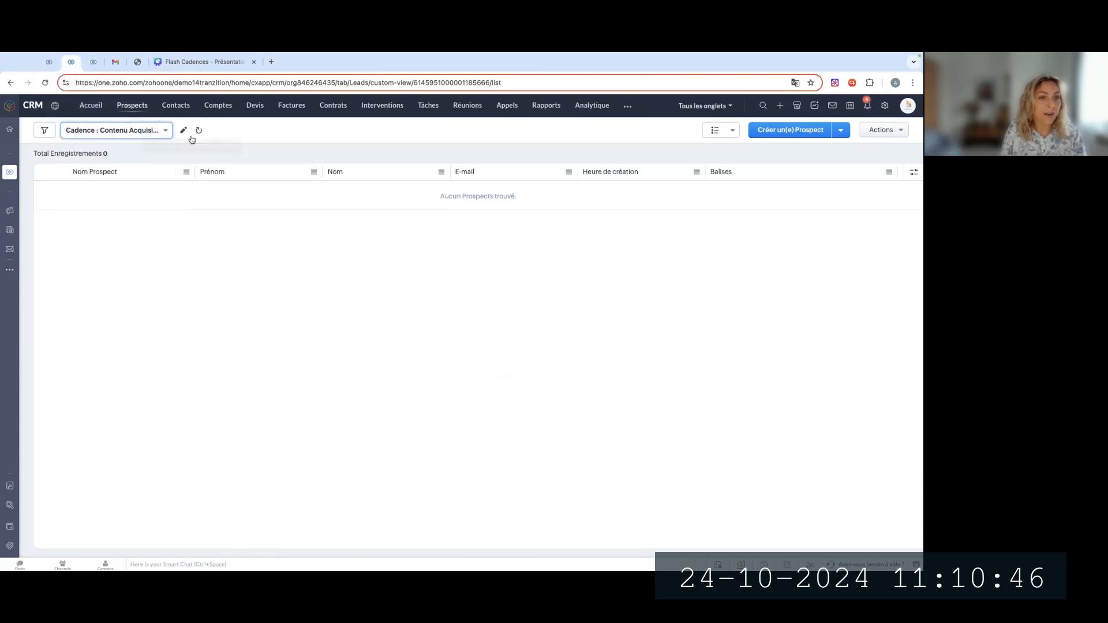
click(182, 132)
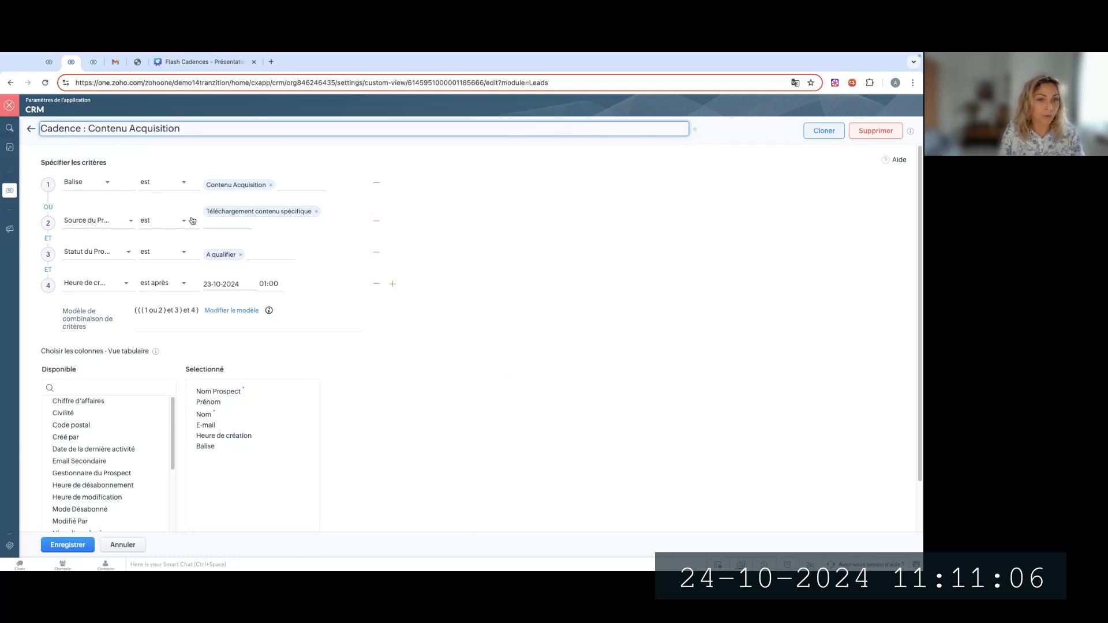
Check the available values of the prospect status criterion and save the custom view
click(275, 257)
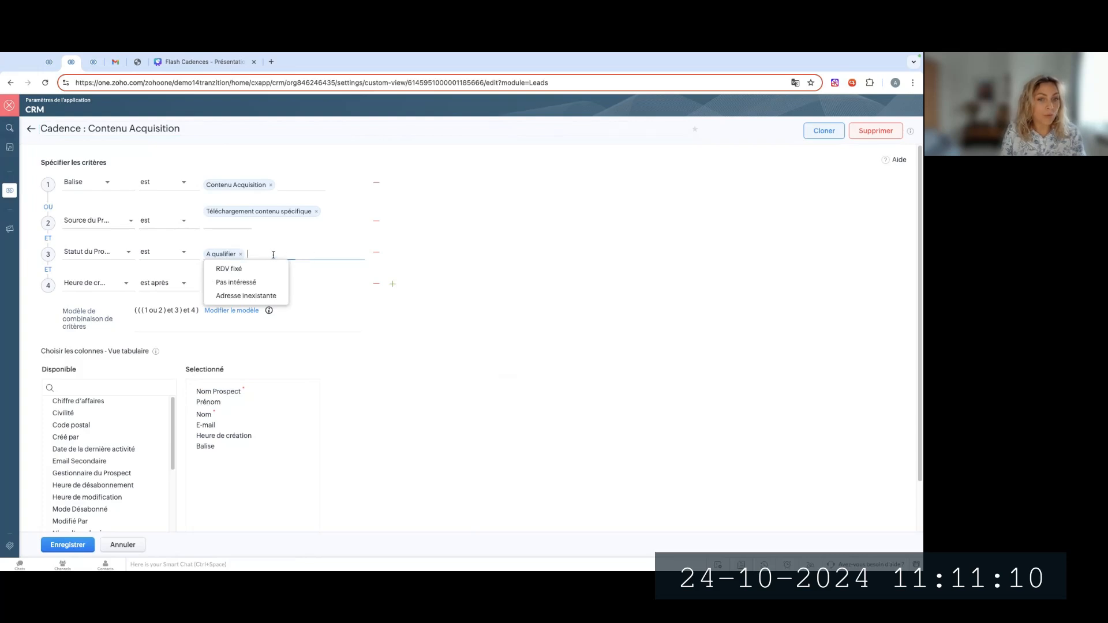
click(470, 295)
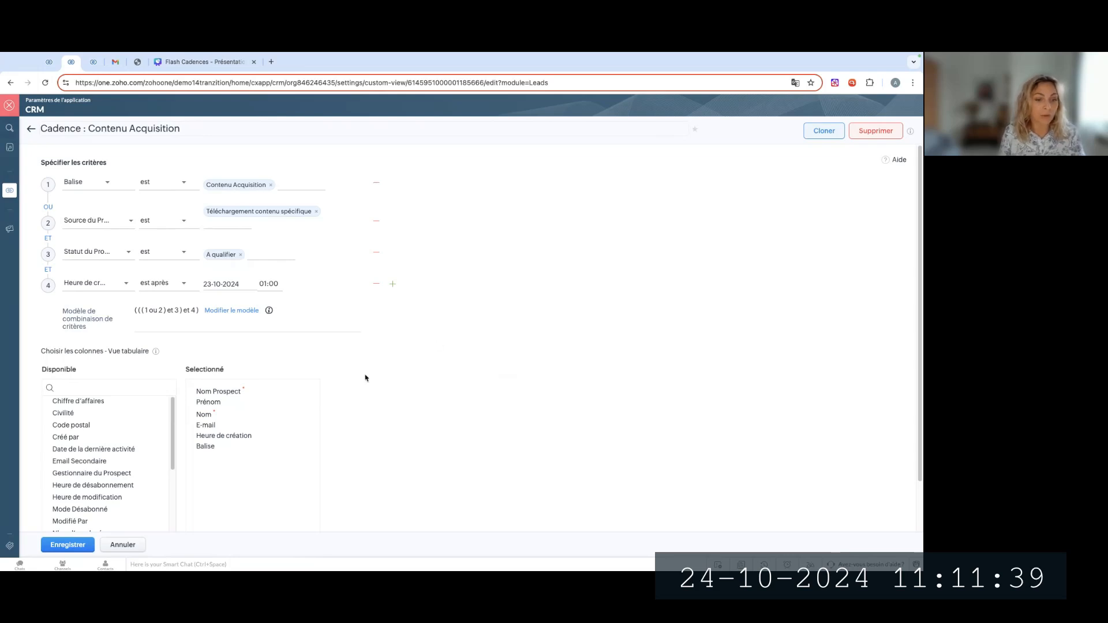
click(82, 548)
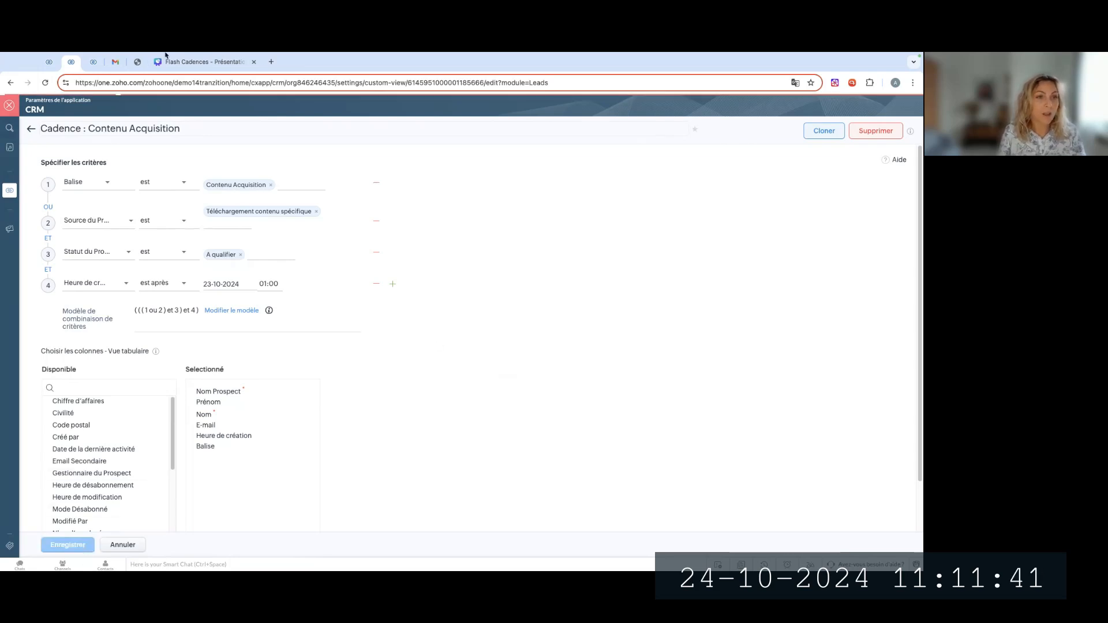
Back in the cadence form, choose the "Cadence : Contenu Acquisition" view and enable enrolling new records when they are added to it
click(50, 64)
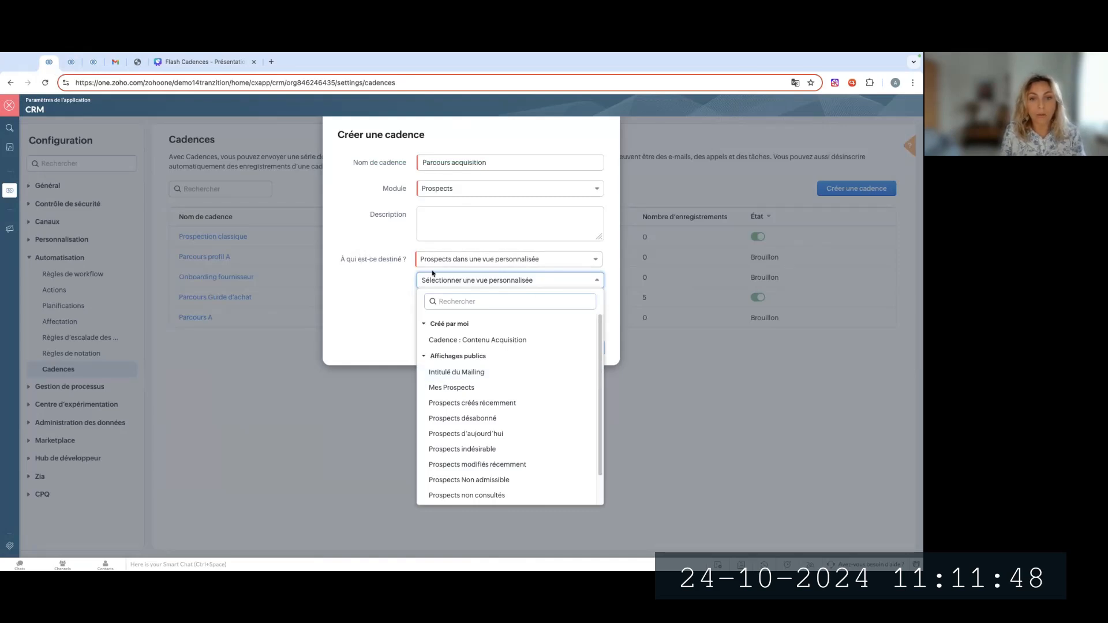
click(474, 341)
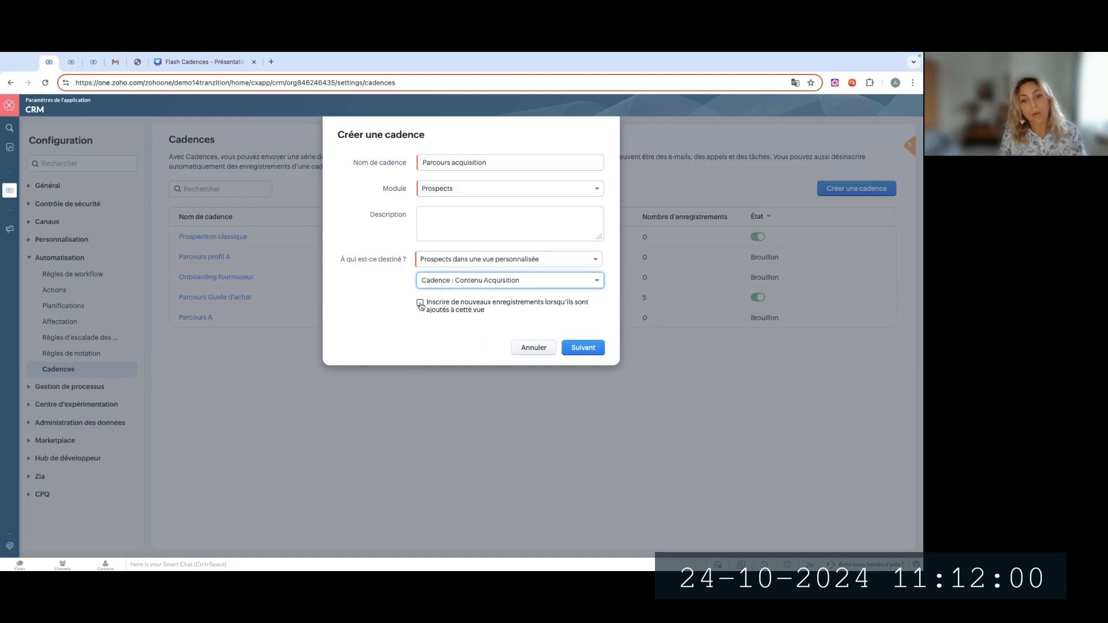
click(455, 313)
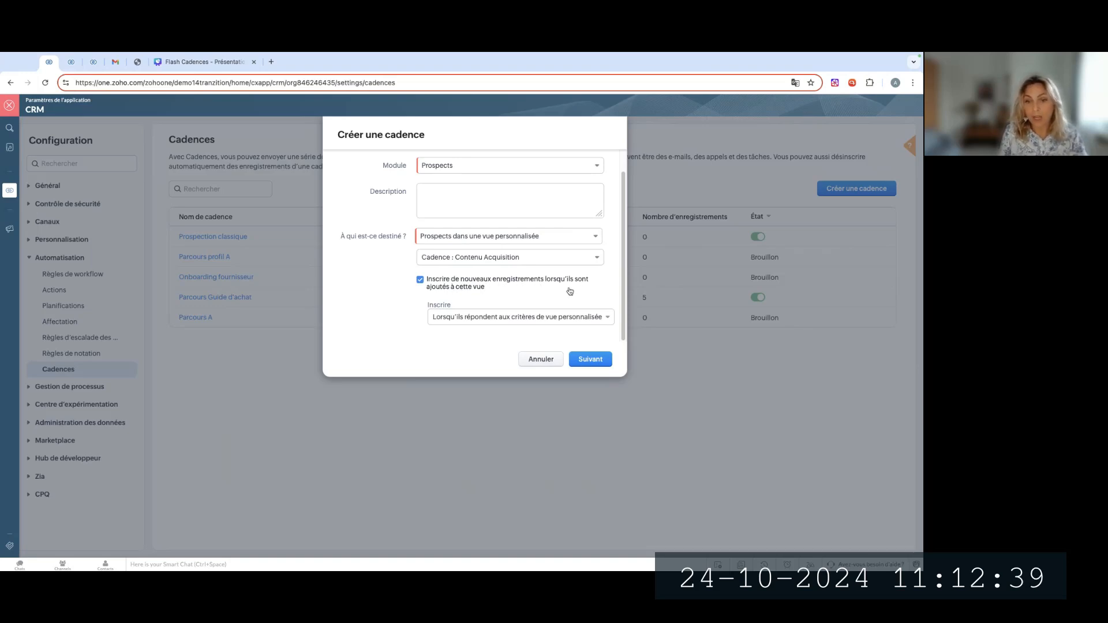
Try enrolling records after 1 hour, and return the enrolment timing to "Lorsqu'ils répondent aux critères de vue personnalisée"
click(474, 316)
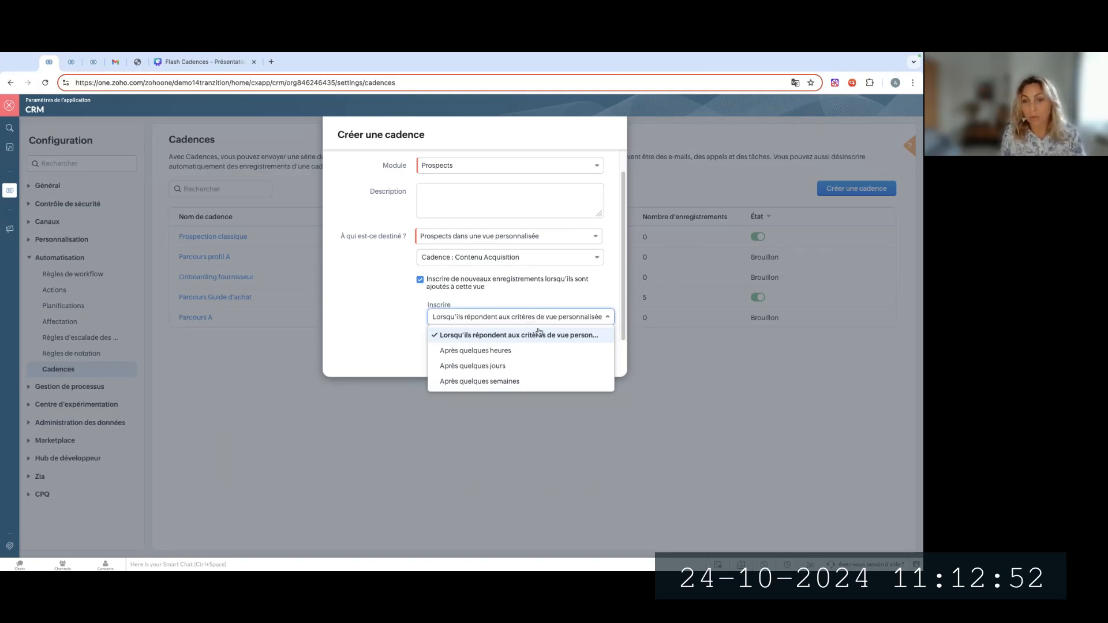
click(551, 356)
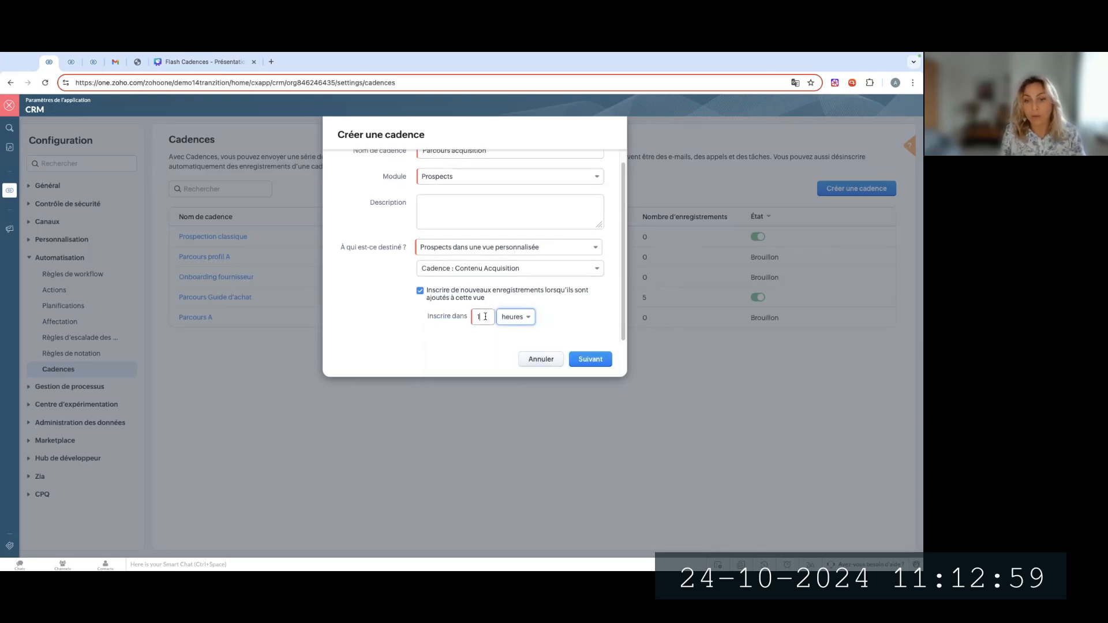
click(525, 318)
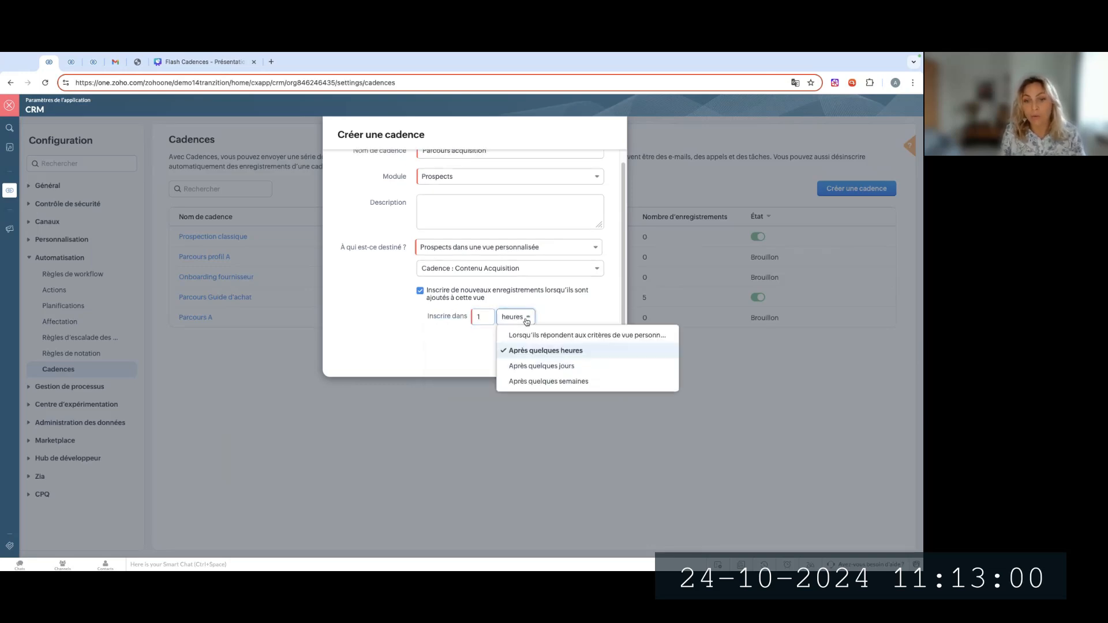
click(560, 312)
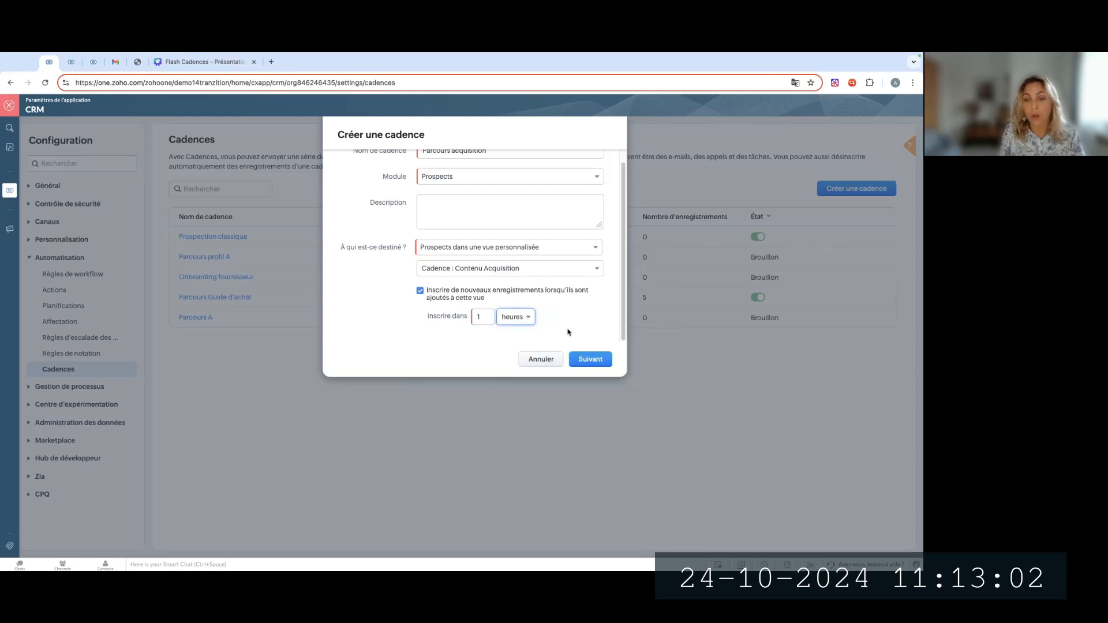
click(511, 317)
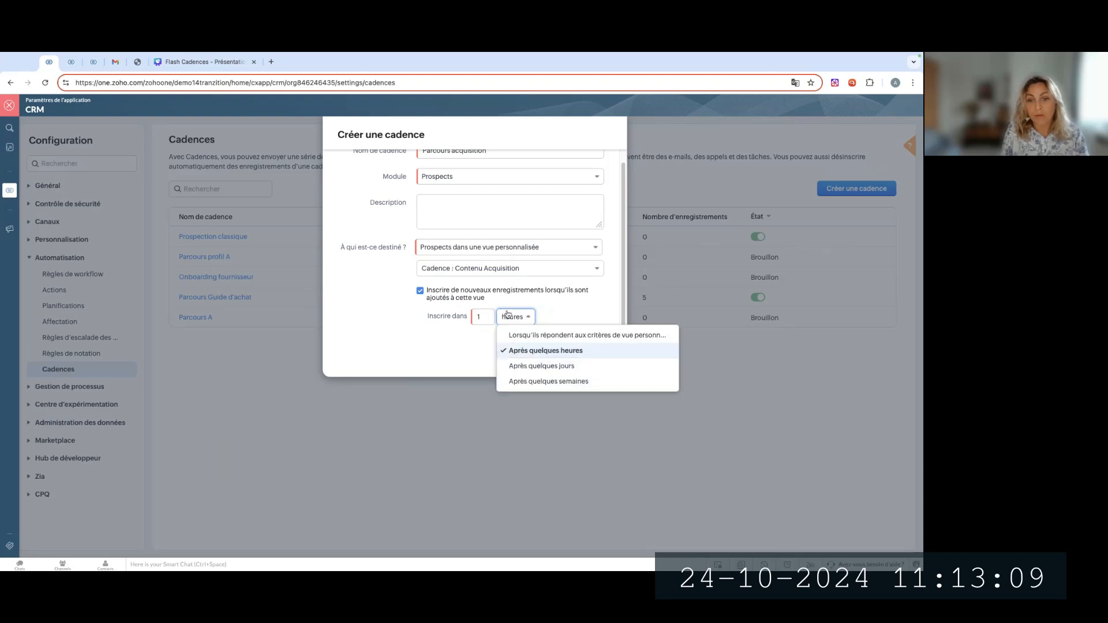
click(535, 335)
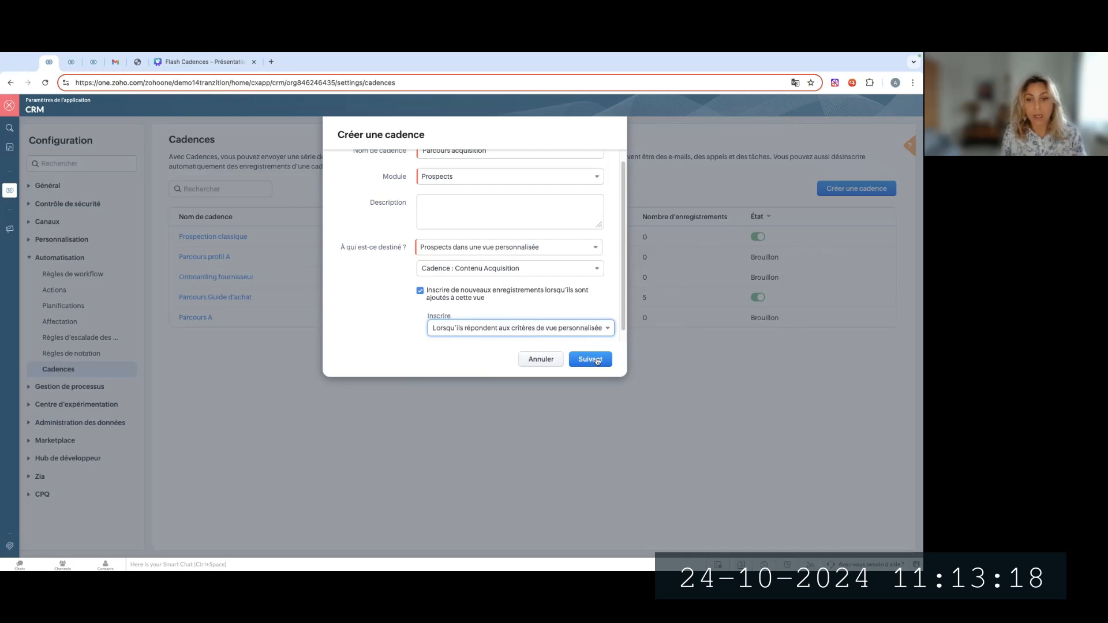
Check the audience options in the cadence form, and display the "Mes Prospects" view in the other CRM browser tab
click(552, 249)
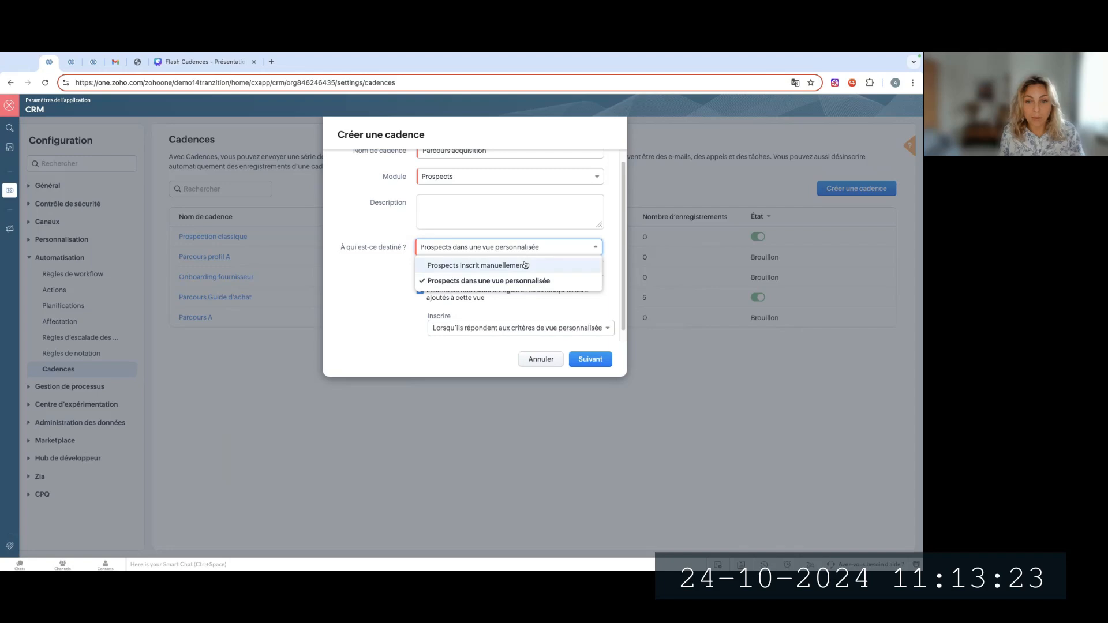
click(72, 63)
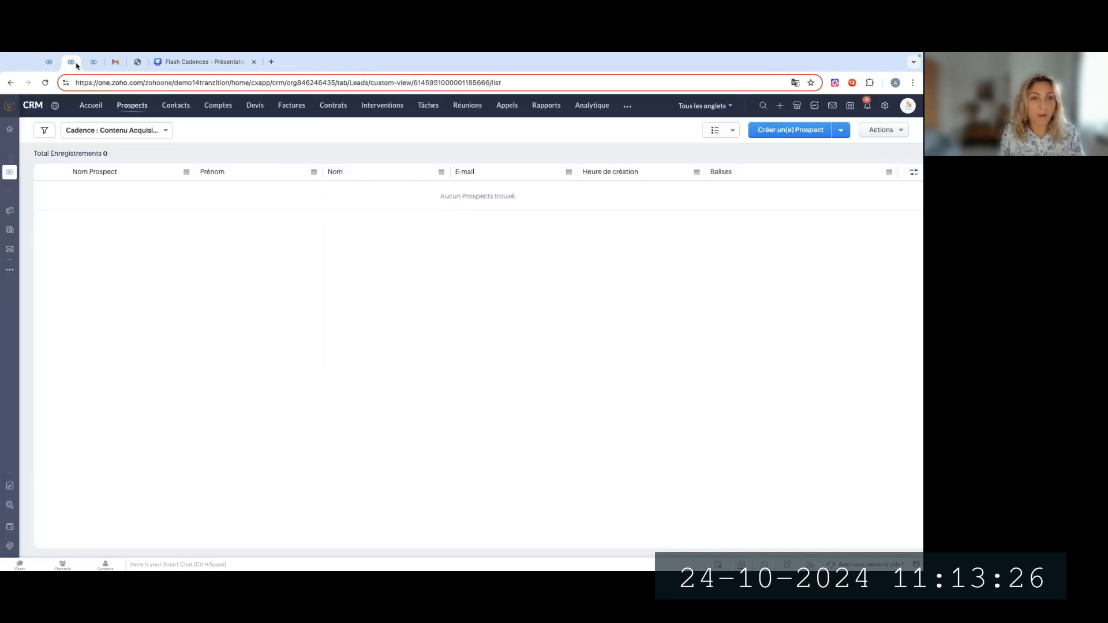
click(115, 131)
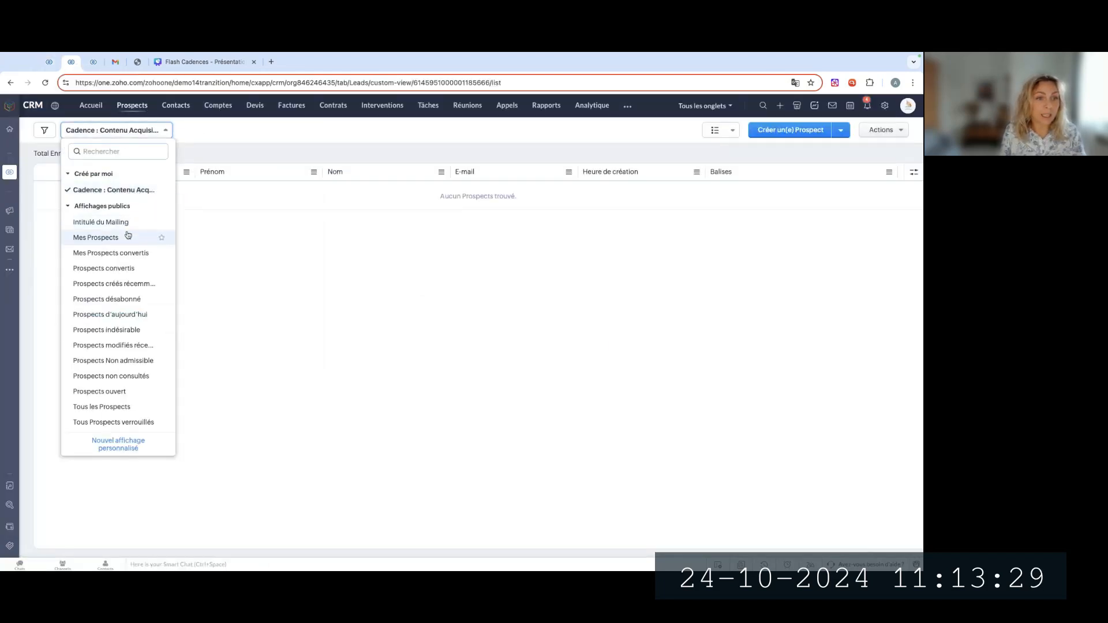
click(130, 234)
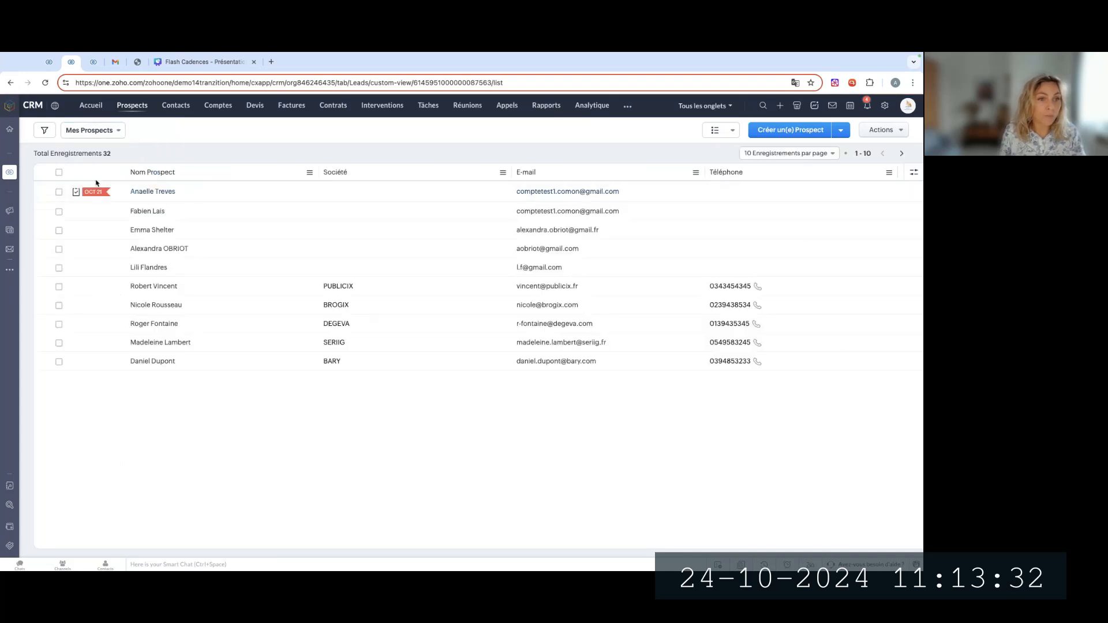
Select the first two prospects and examine the bulk actions for adding them to or removing them from a cadence
click(59, 191)
click(59, 212)
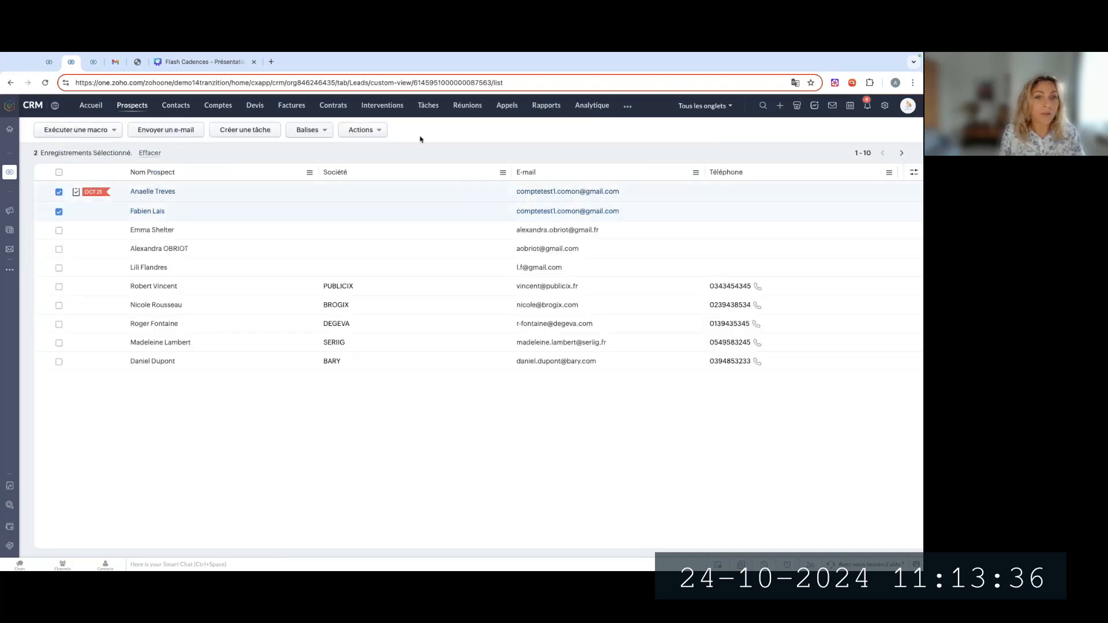
click(366, 131)
mouse_move(396, 179)
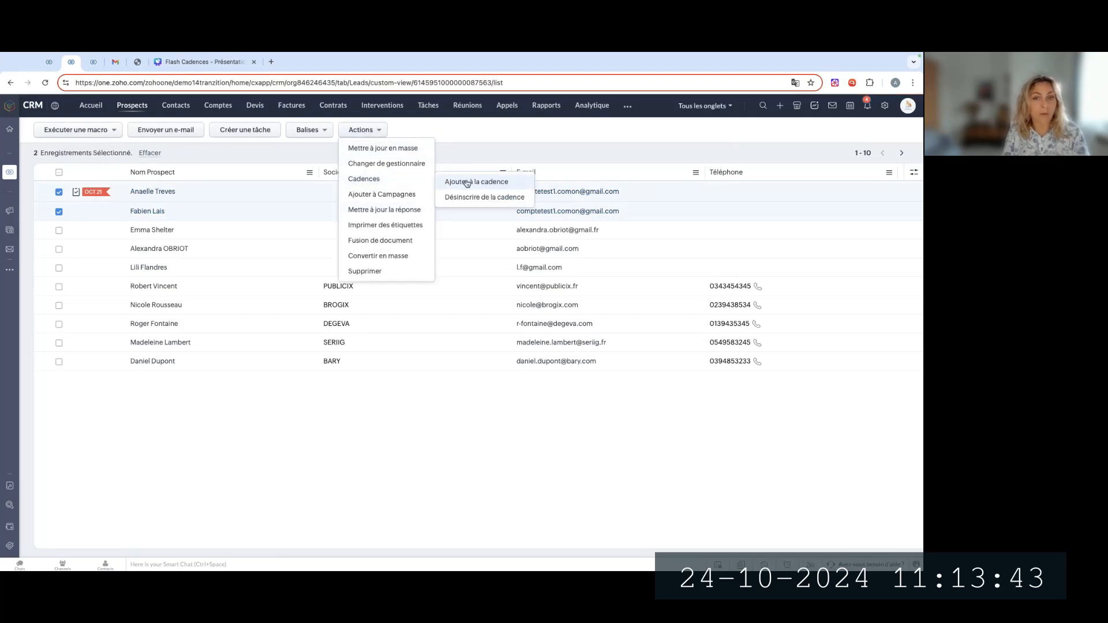
click(140, 178)
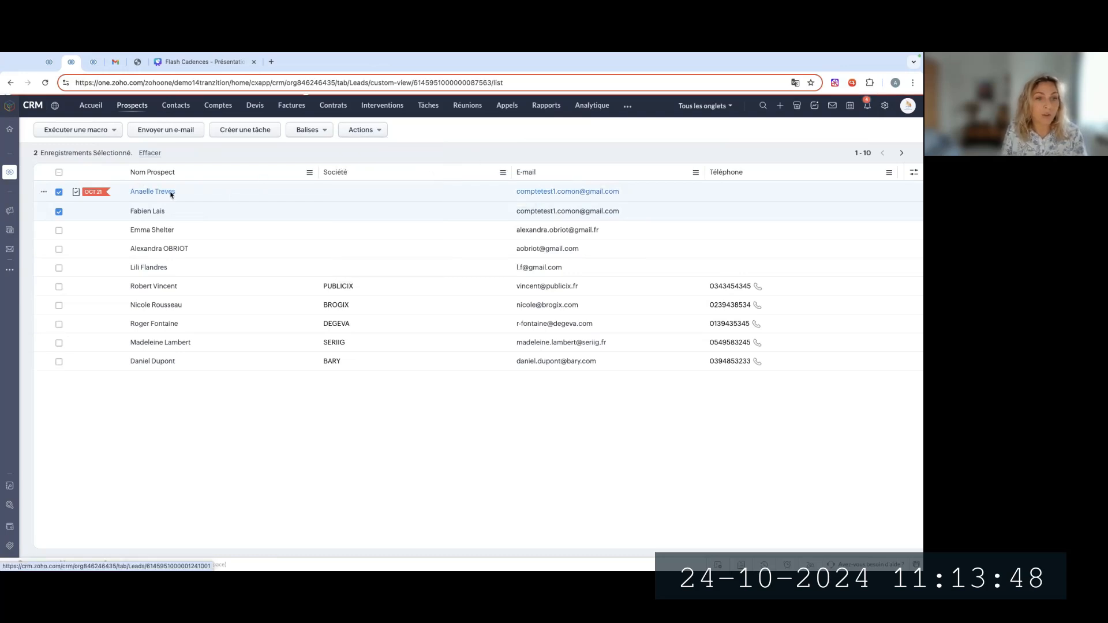
Open the first prospect's record and examine the ways to add it to a cadence, including from its related Cadences list
click(152, 191)
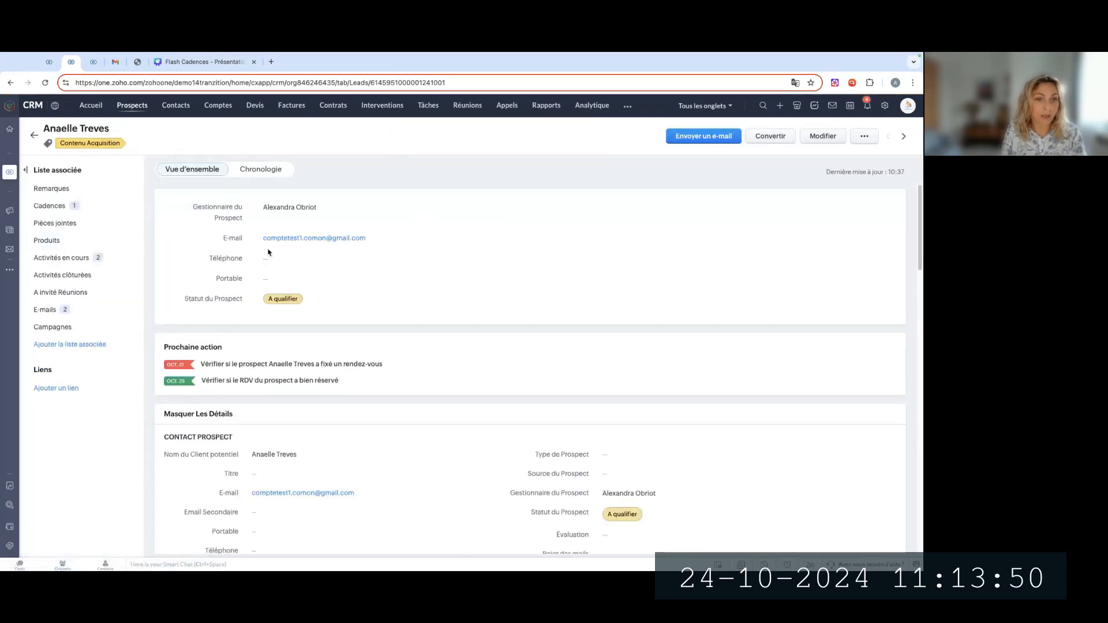
click(862, 137)
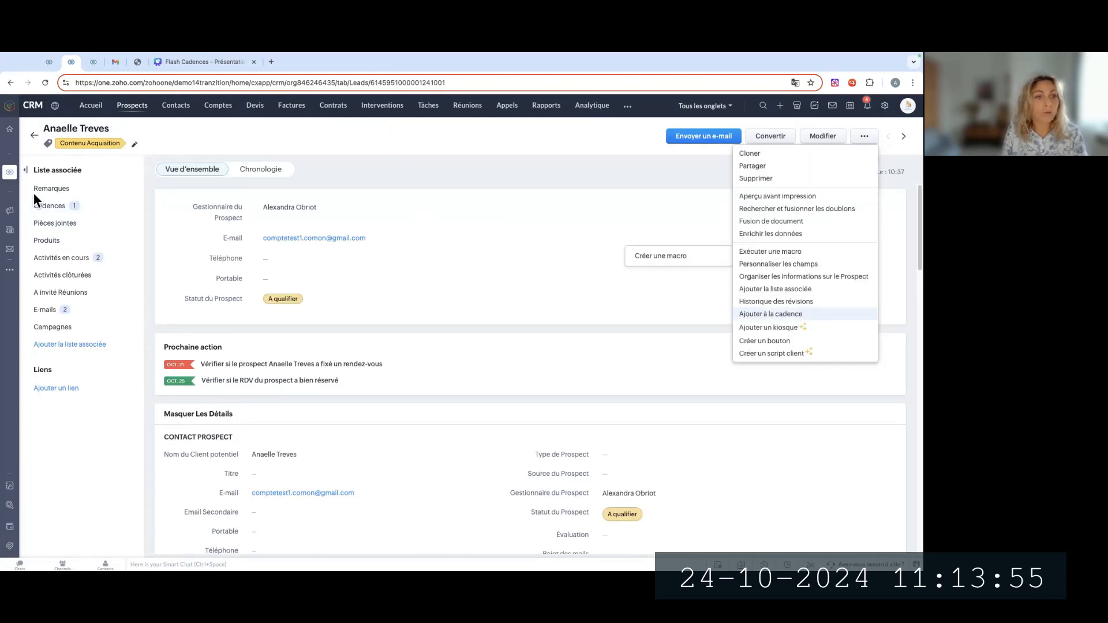
click(57, 209)
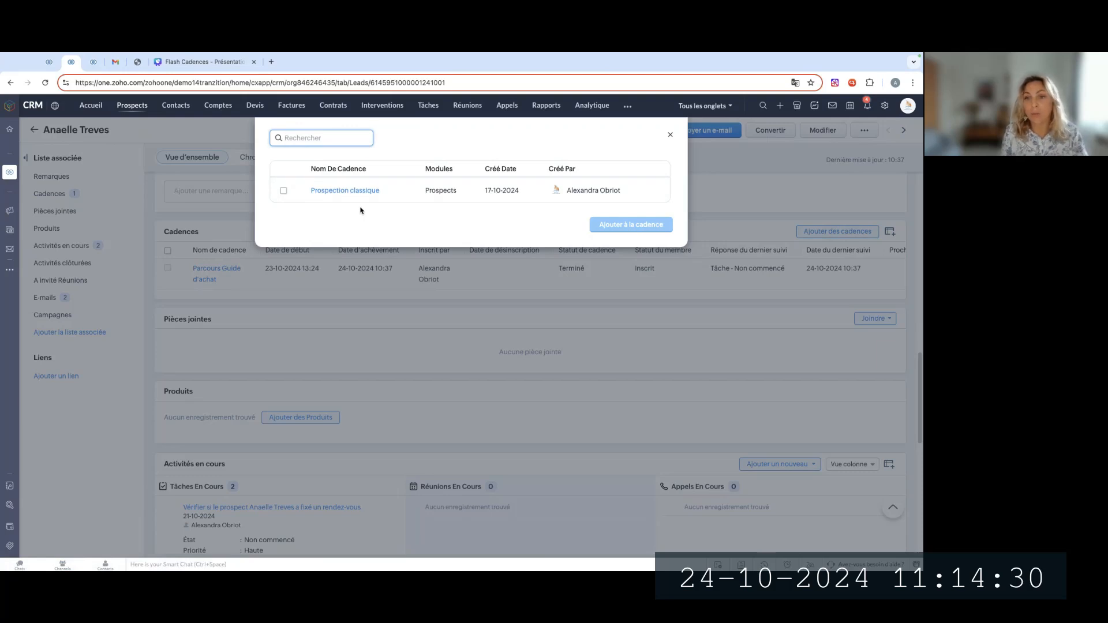
click(670, 135)
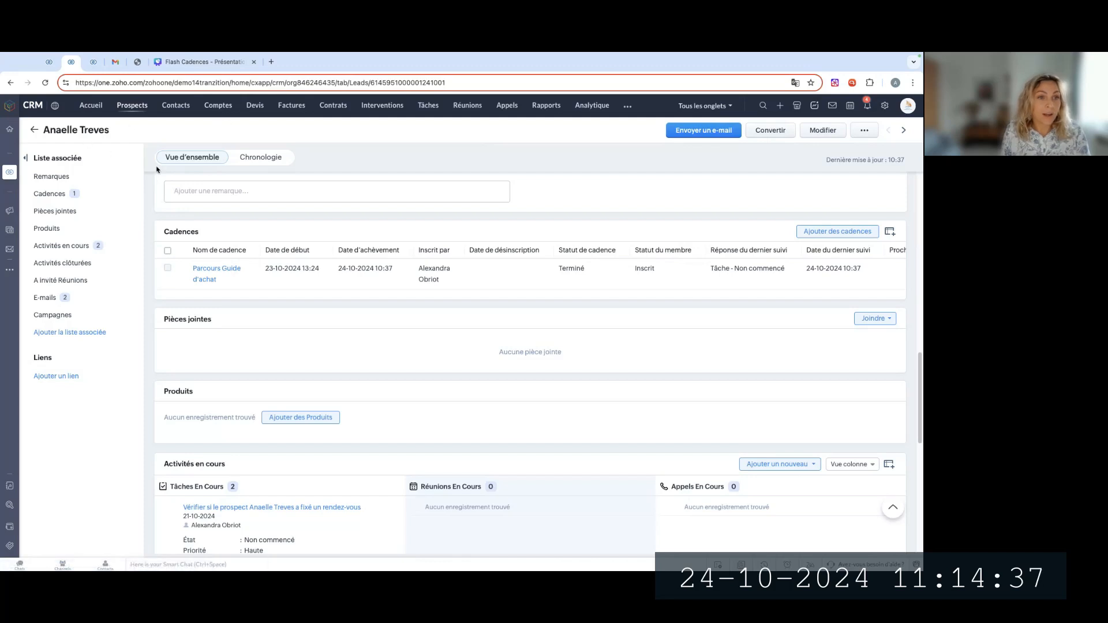
Back in the cadence form, keep "Prospects dans une vue personnalisée" as the audience and continue to the follow-up editor
click(51, 63)
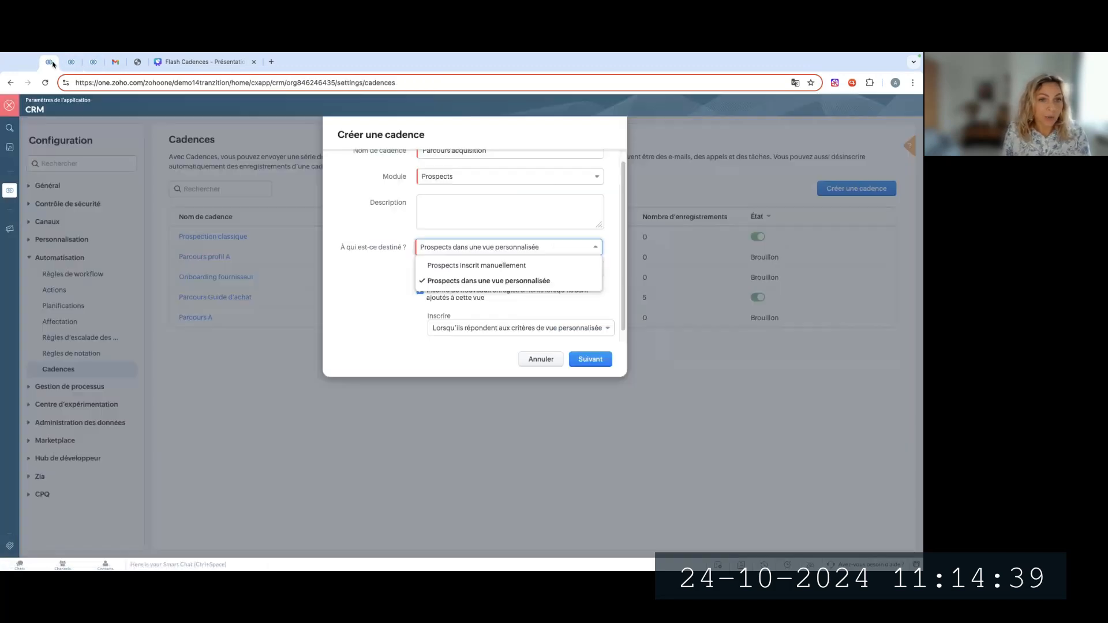
click(516, 280)
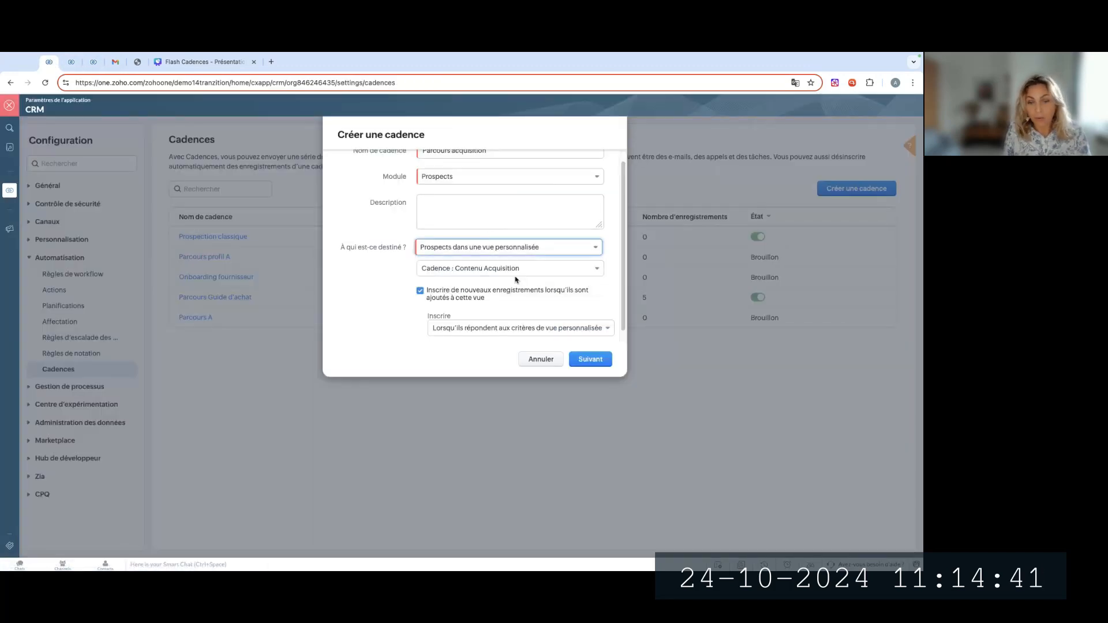
click(591, 359)
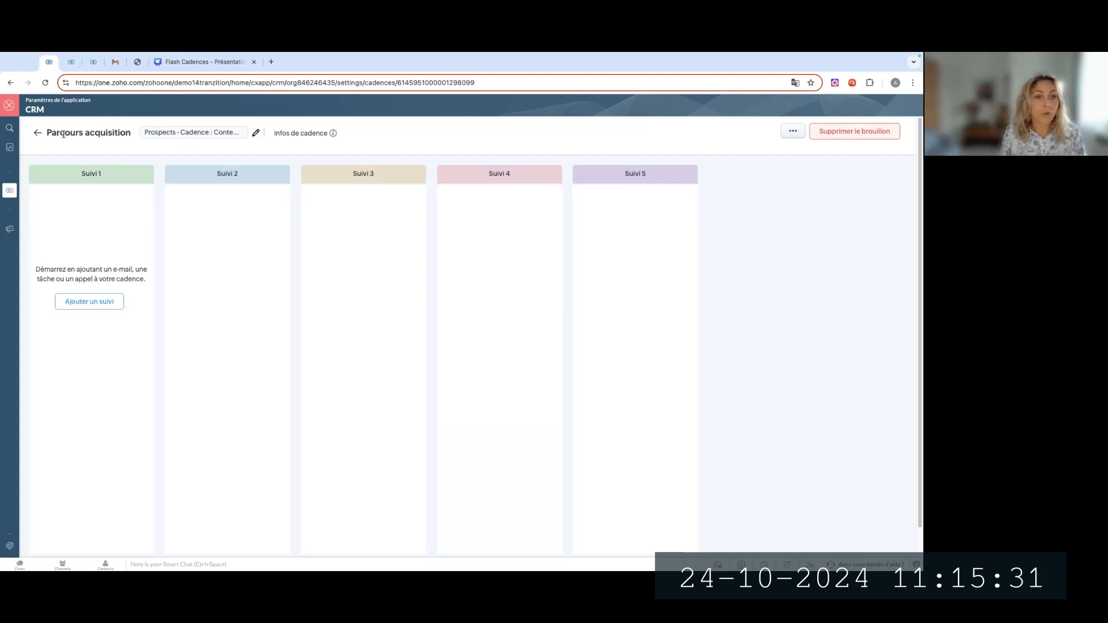
Check the cadence's editable name and description, and review its unenrolment and new-record enrolment information
click(255, 136)
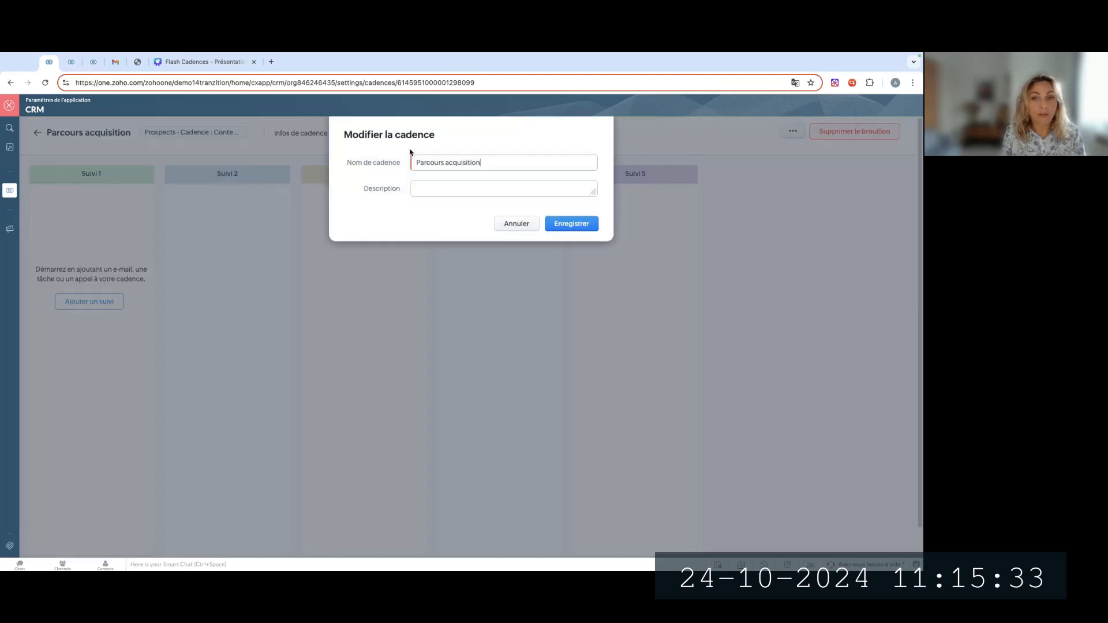
click(505, 224)
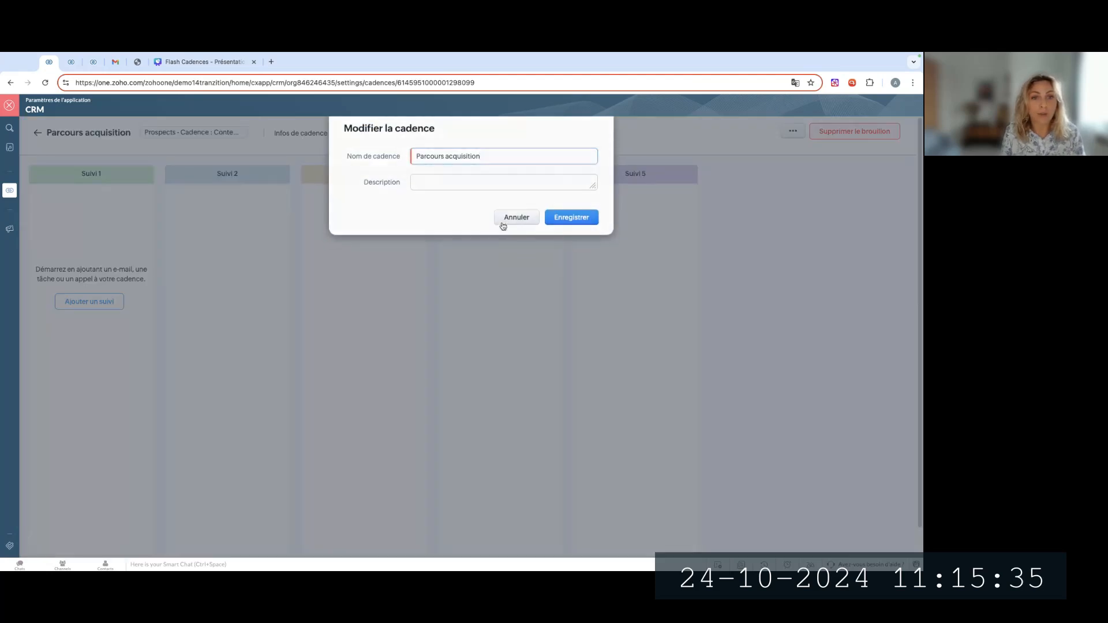
mouse_move(331, 134)
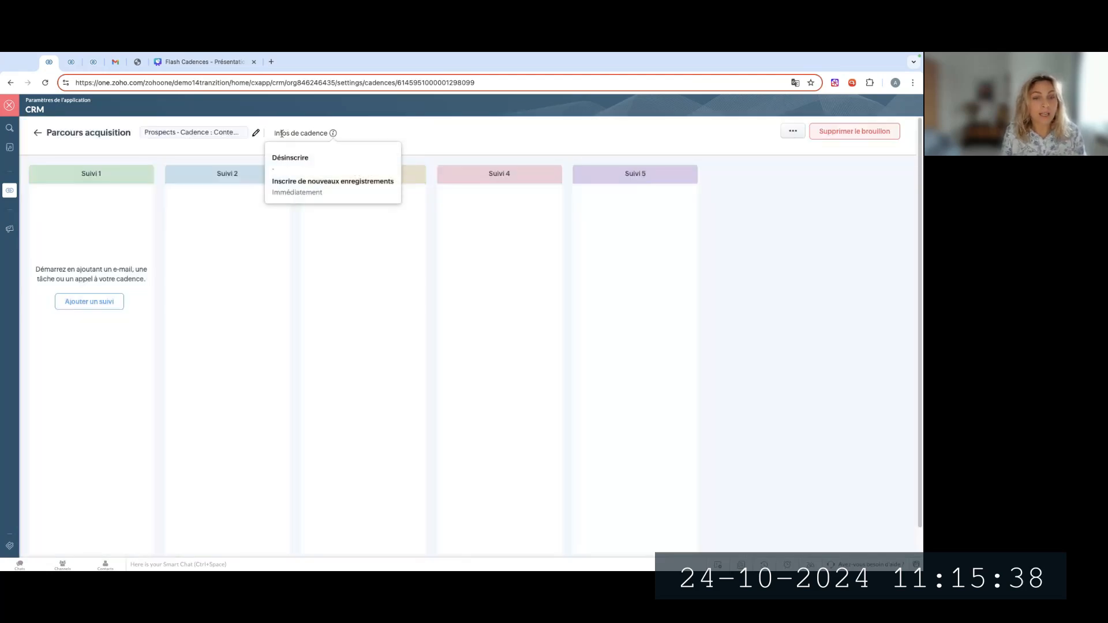
drag(286, 181, 337, 196)
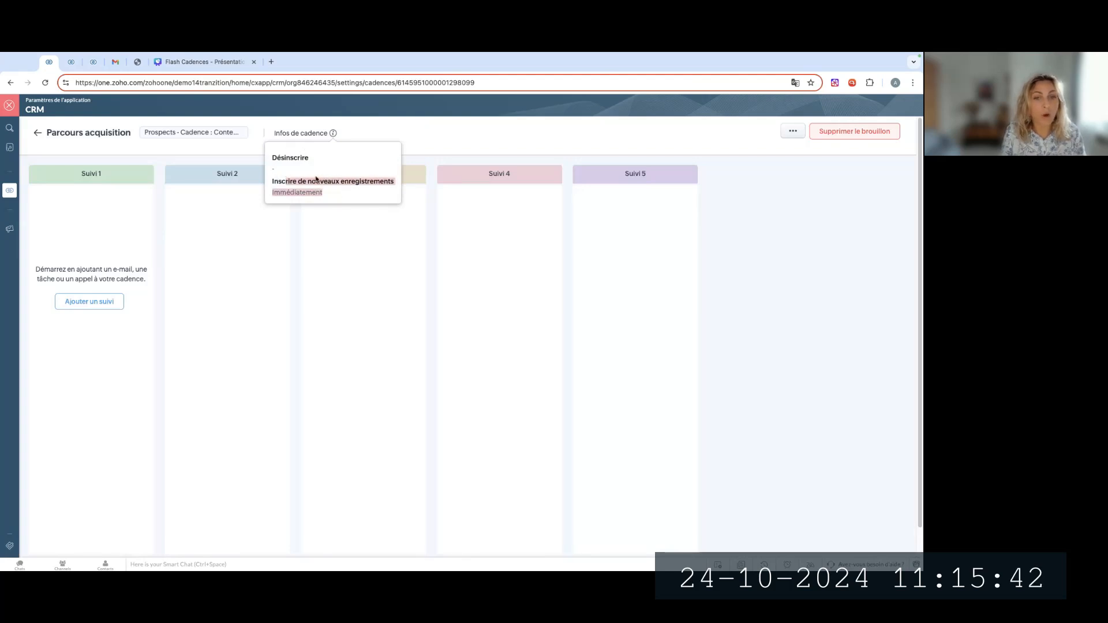
drag(273, 154, 314, 173)
click(409, 140)
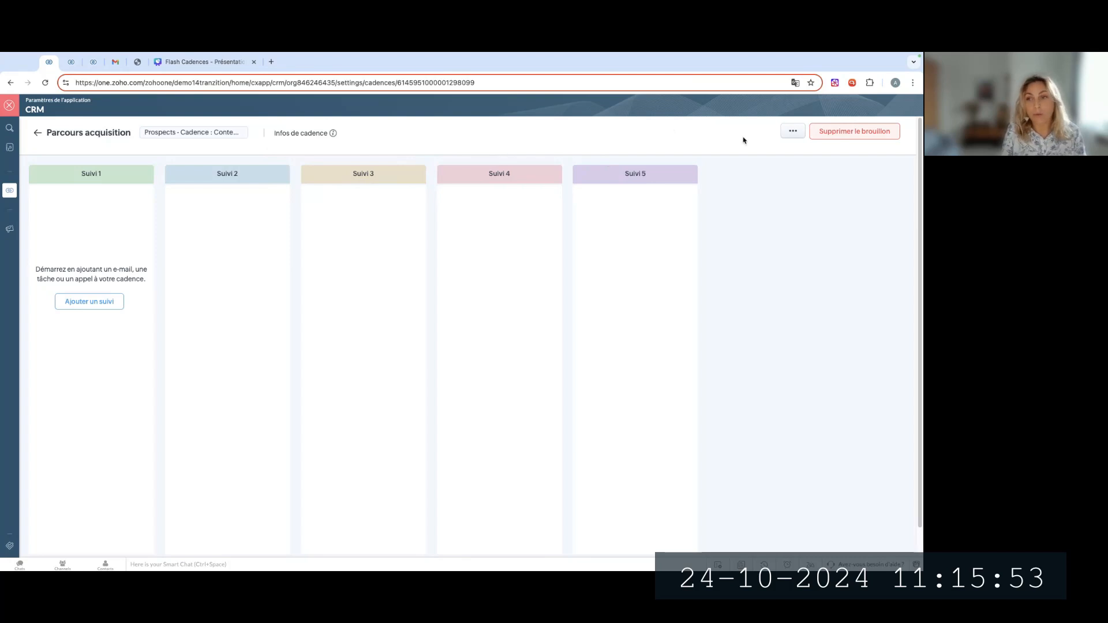
Set the cadence's unenrolment properties to remove prospects when they do not meet the custom view criteria, and save them
click(788, 131)
click(787, 150)
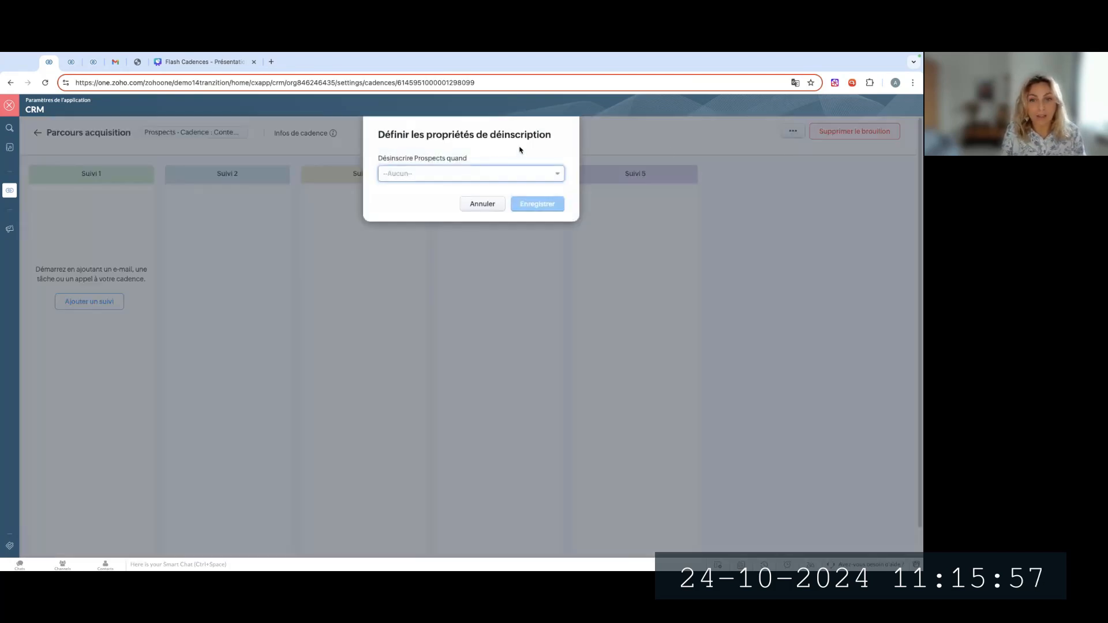
click(468, 174)
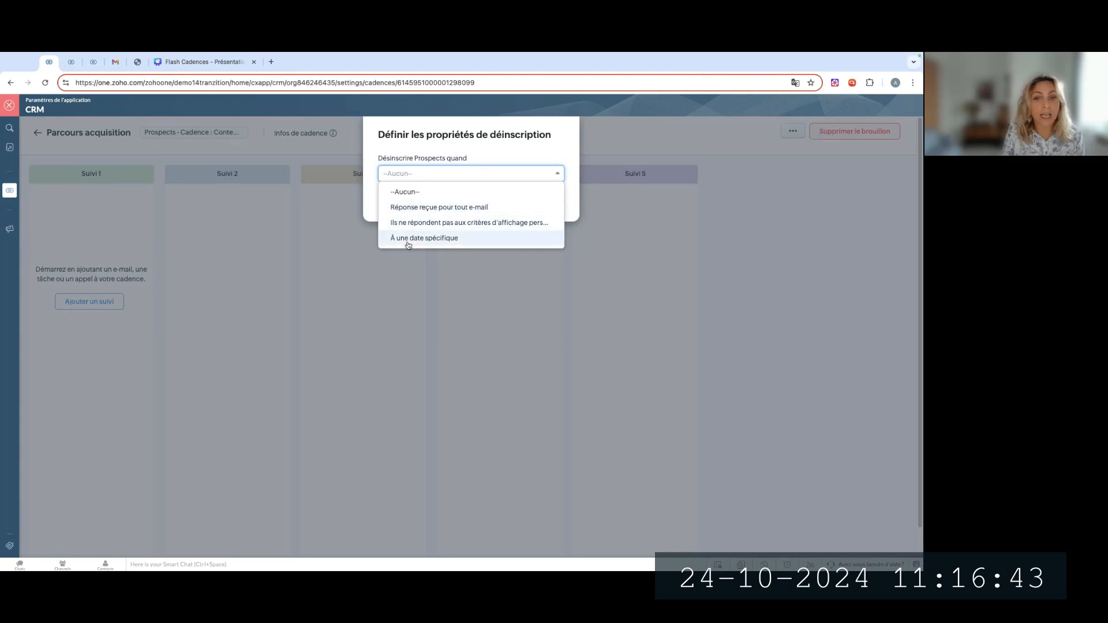
click(464, 224)
click(545, 206)
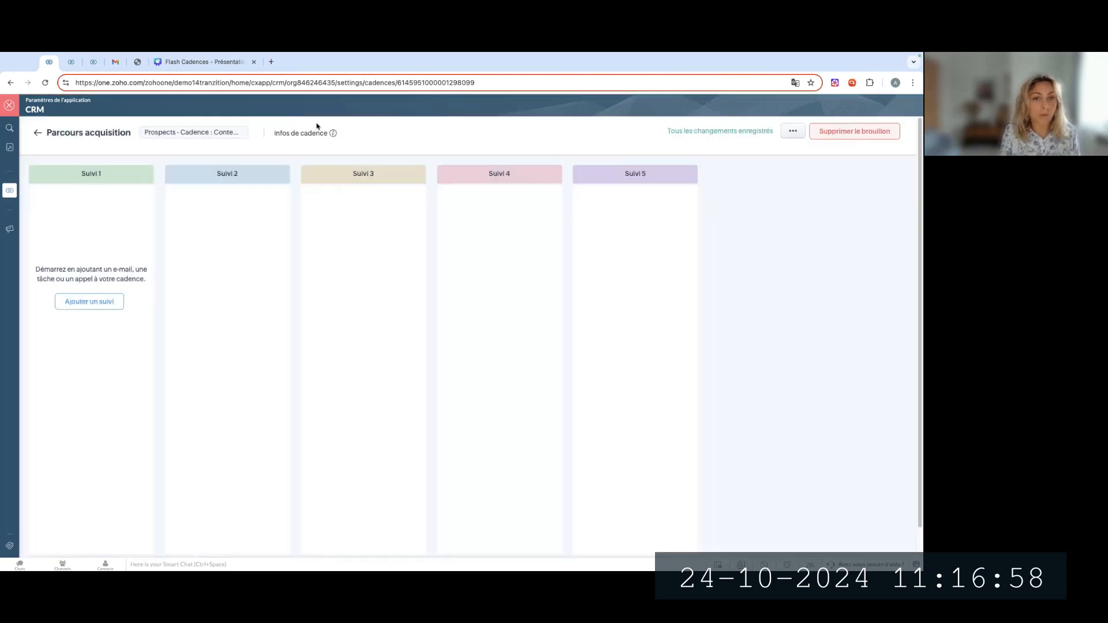
mouse_move(333, 134)
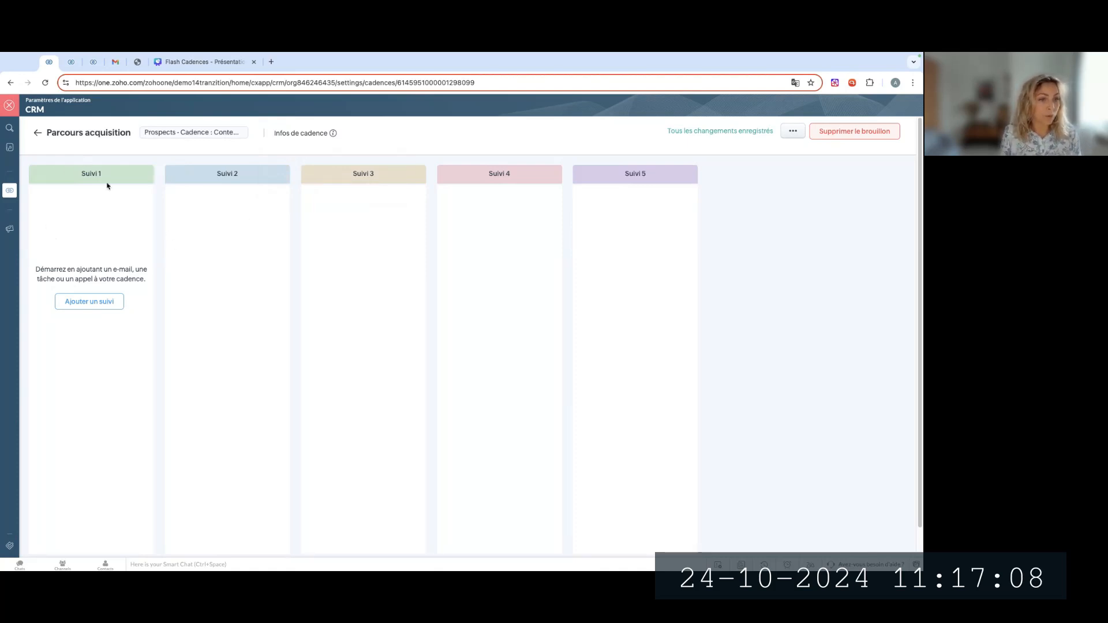
click(101, 307)
click(104, 320)
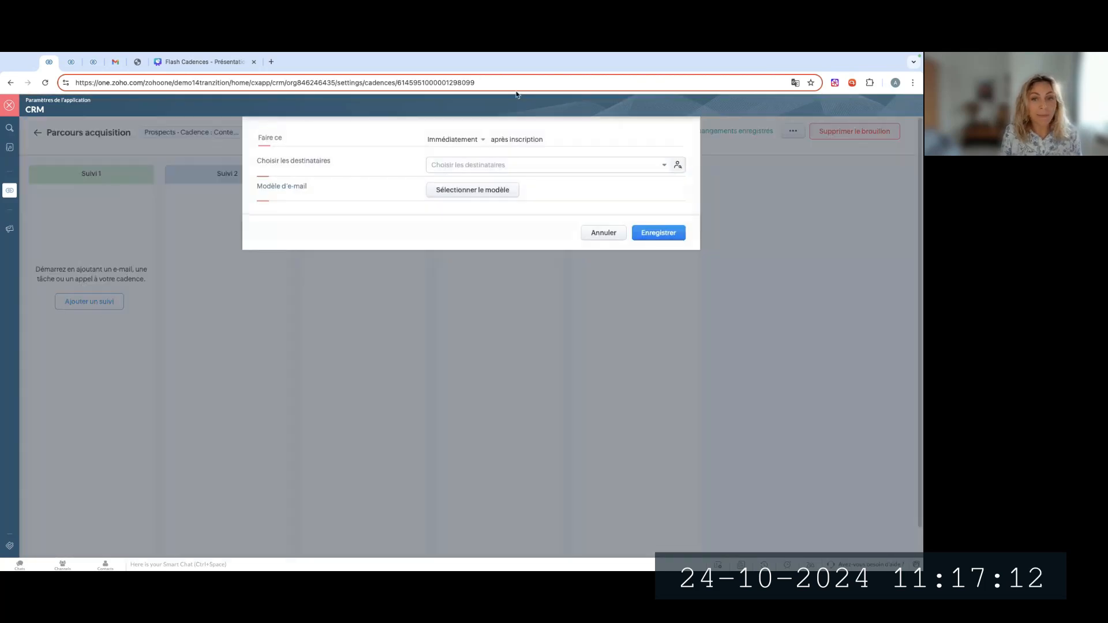
click(591, 235)
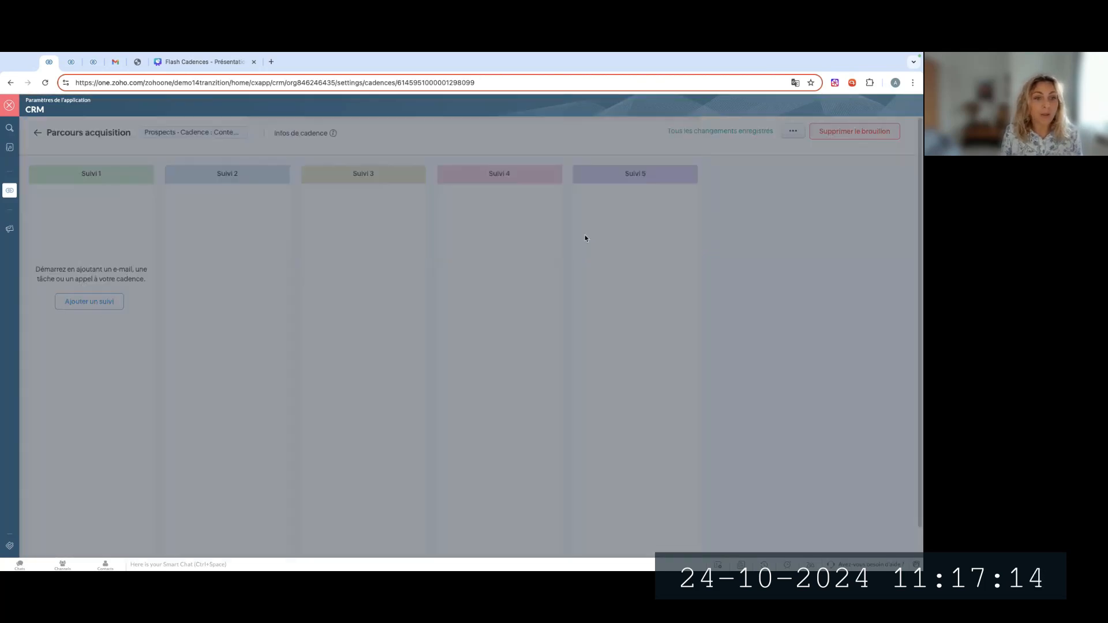
Add an e-mail follow-up under Suivi 1 and choose the prospect's "E-mail" field as its recipient
click(91, 306)
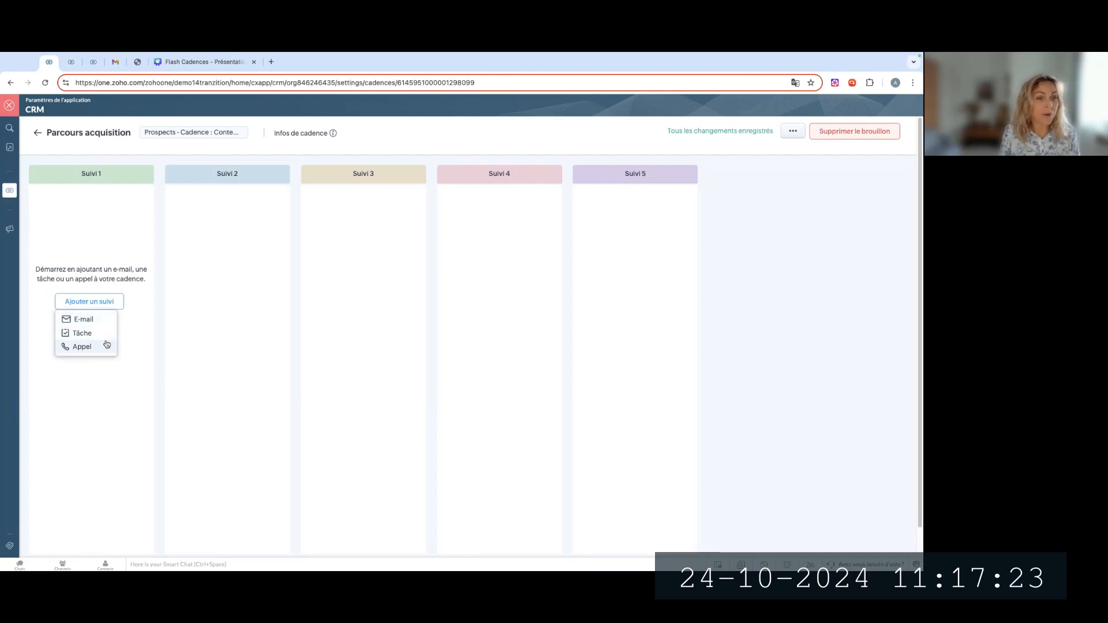
click(97, 318)
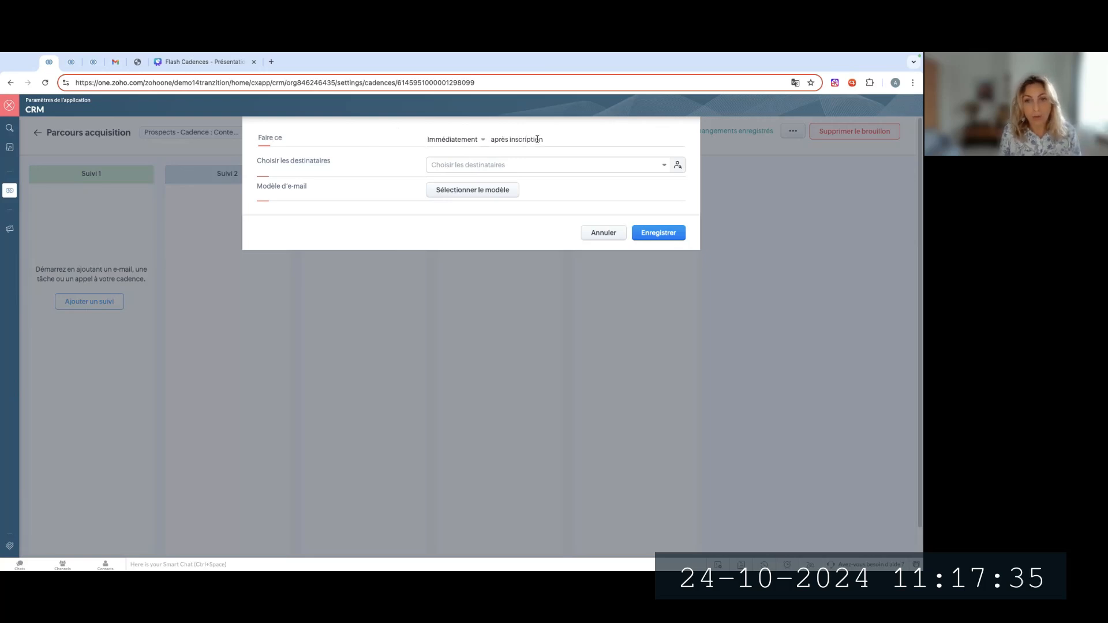
click(454, 163)
click(452, 205)
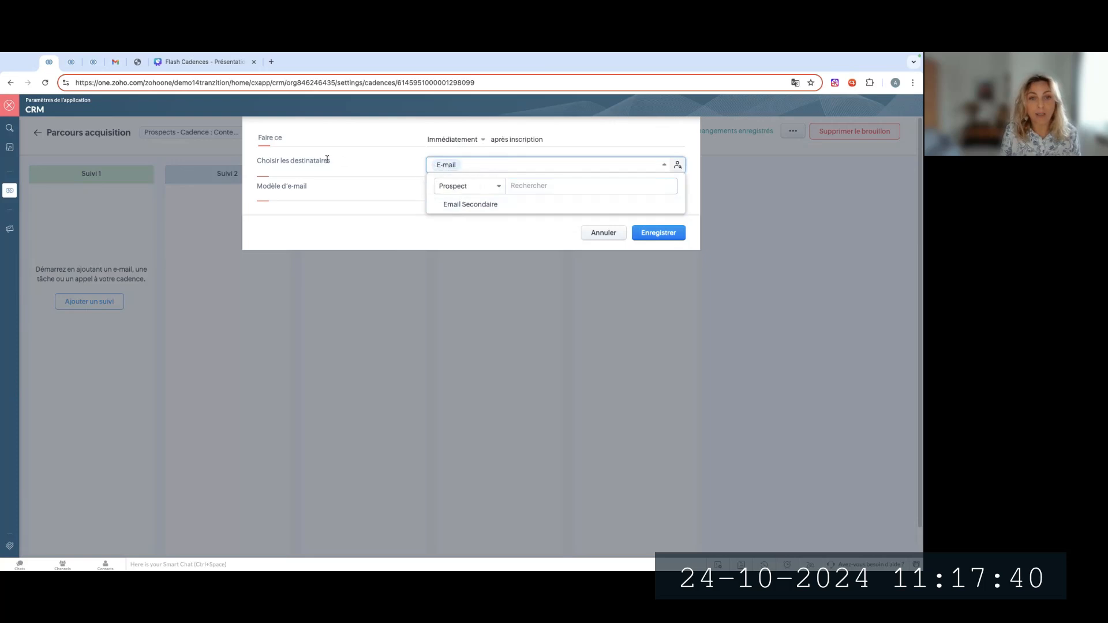
click(473, 188)
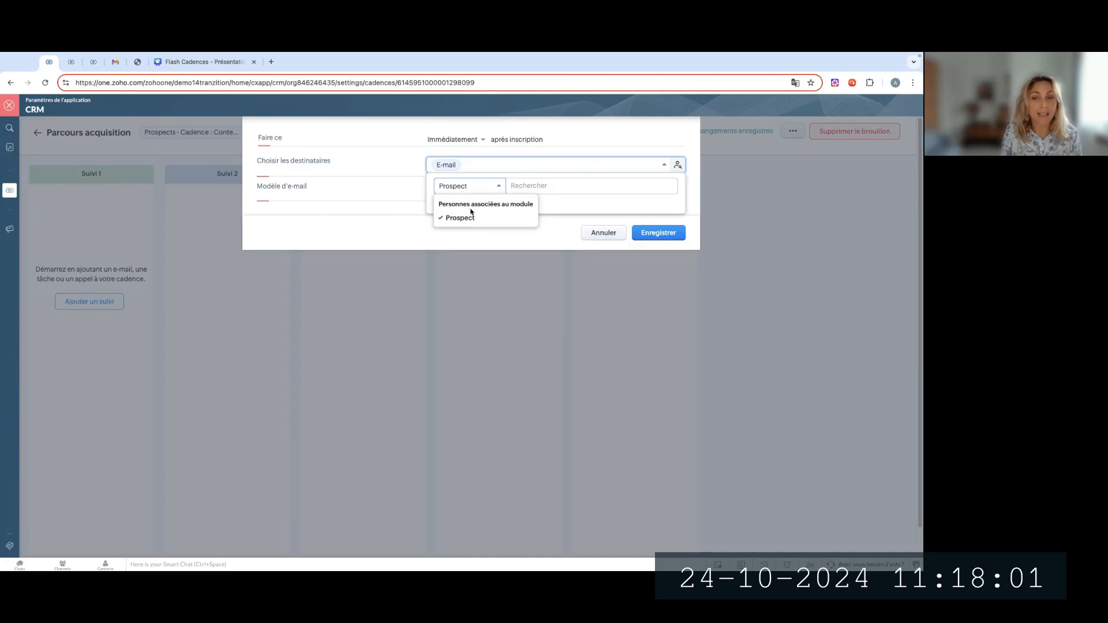
click(471, 188)
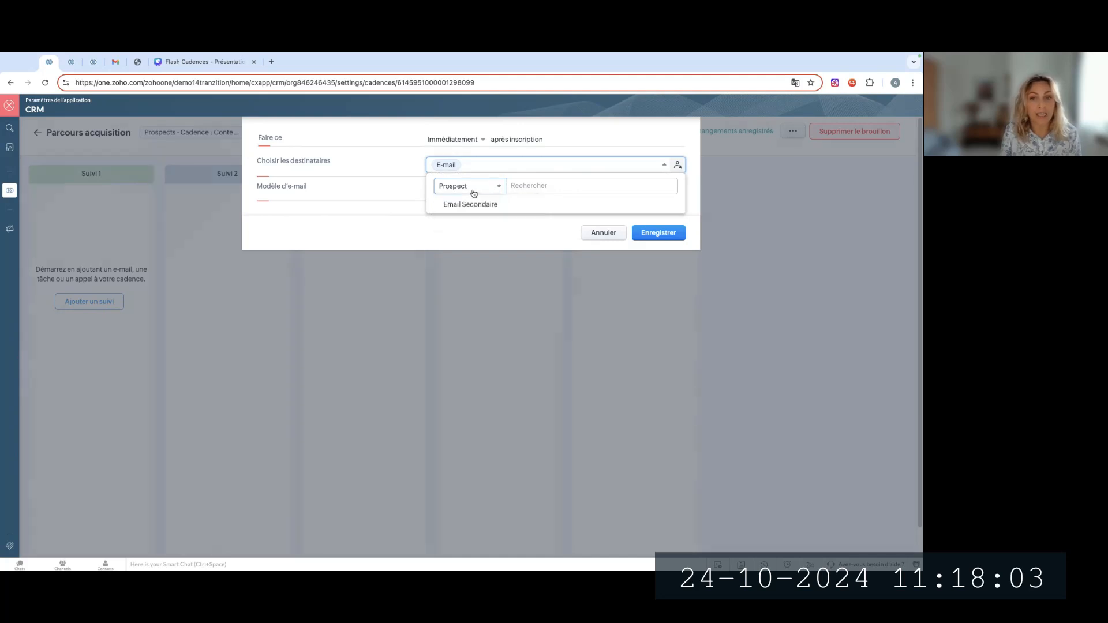
click(471, 157)
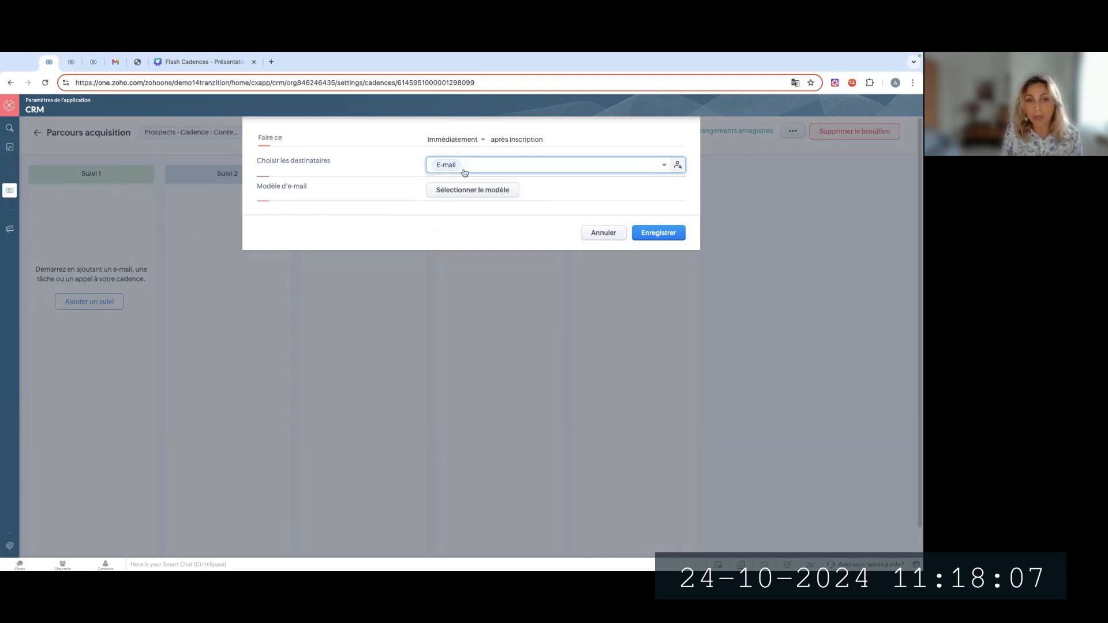
click(464, 172)
click(403, 157)
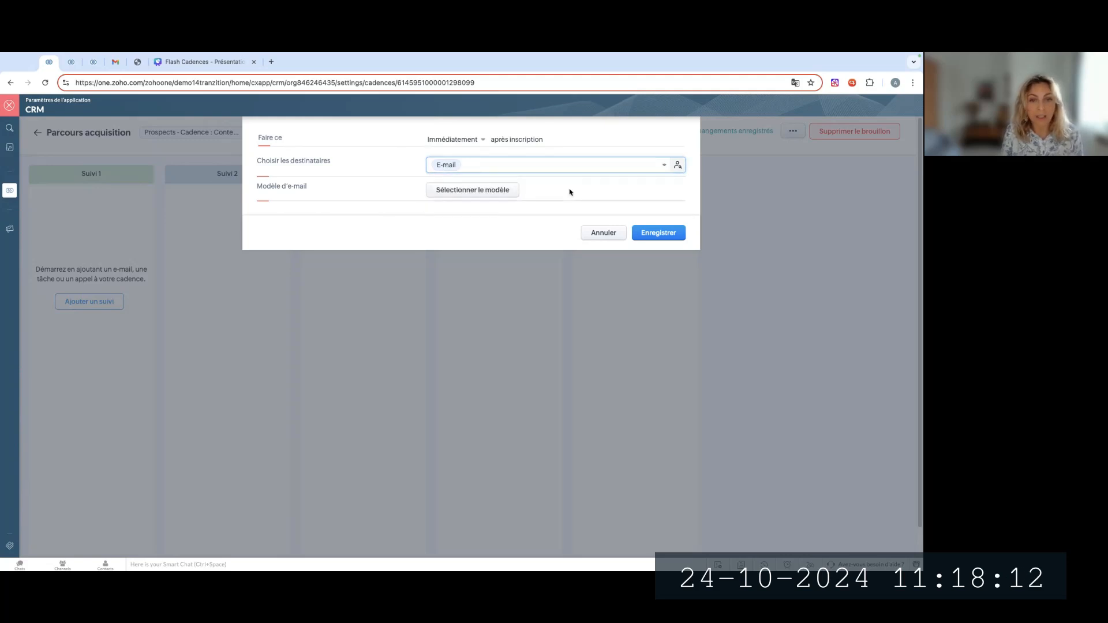
Choose "Guide d'achat" as the e-mail template for the Suivi 1 follow-up
click(498, 191)
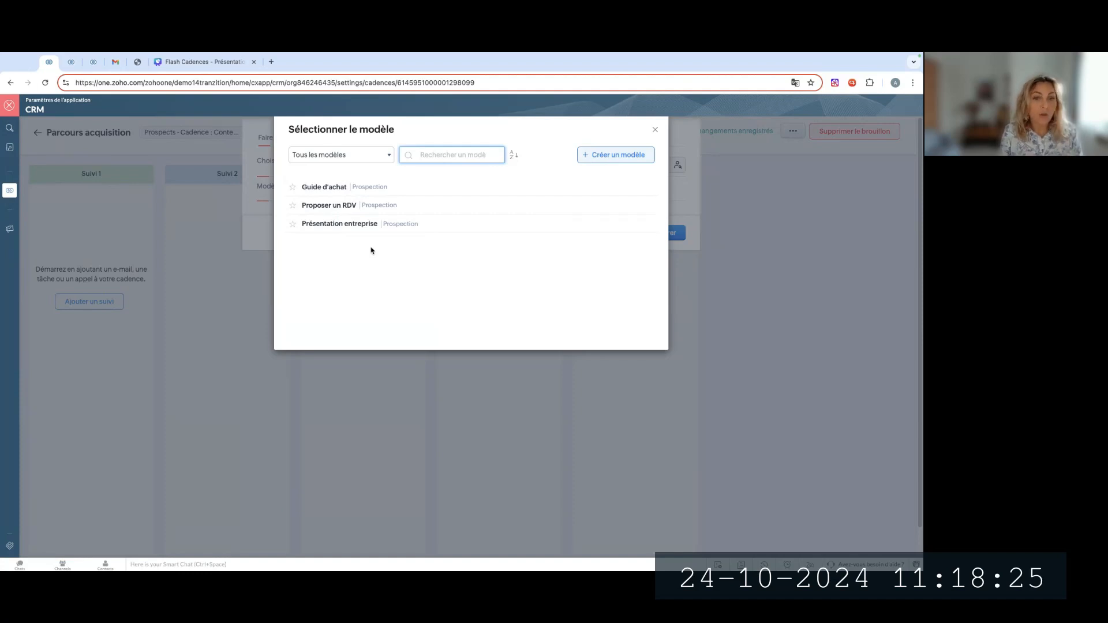
click(345, 187)
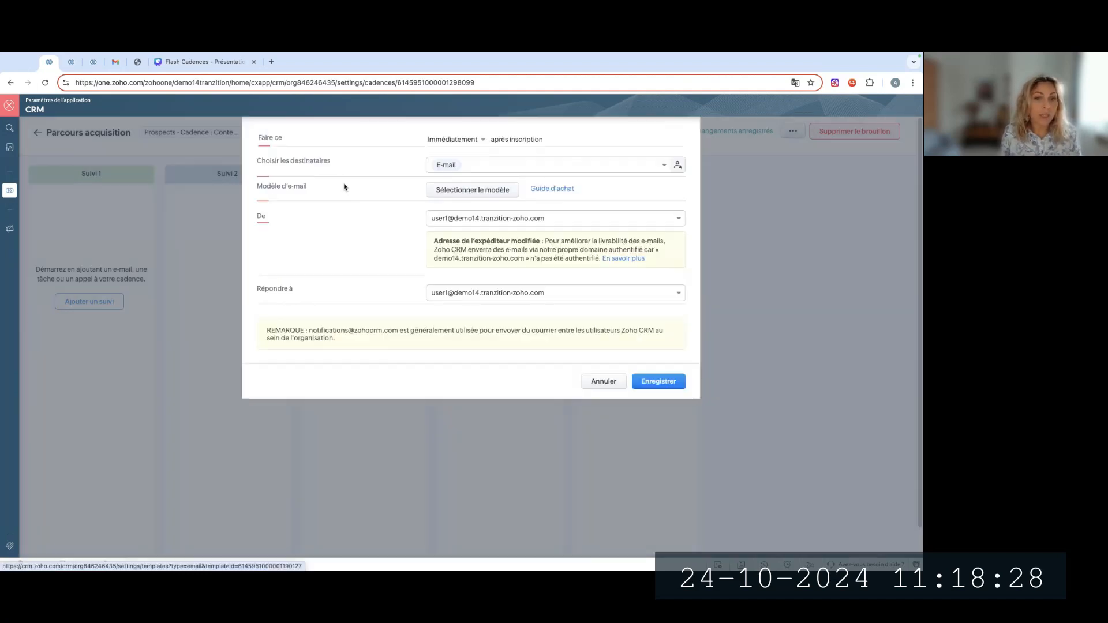
Examine the gallery for creating a new e-mail template, return to the cadence's template list and review its filter options
click(508, 190)
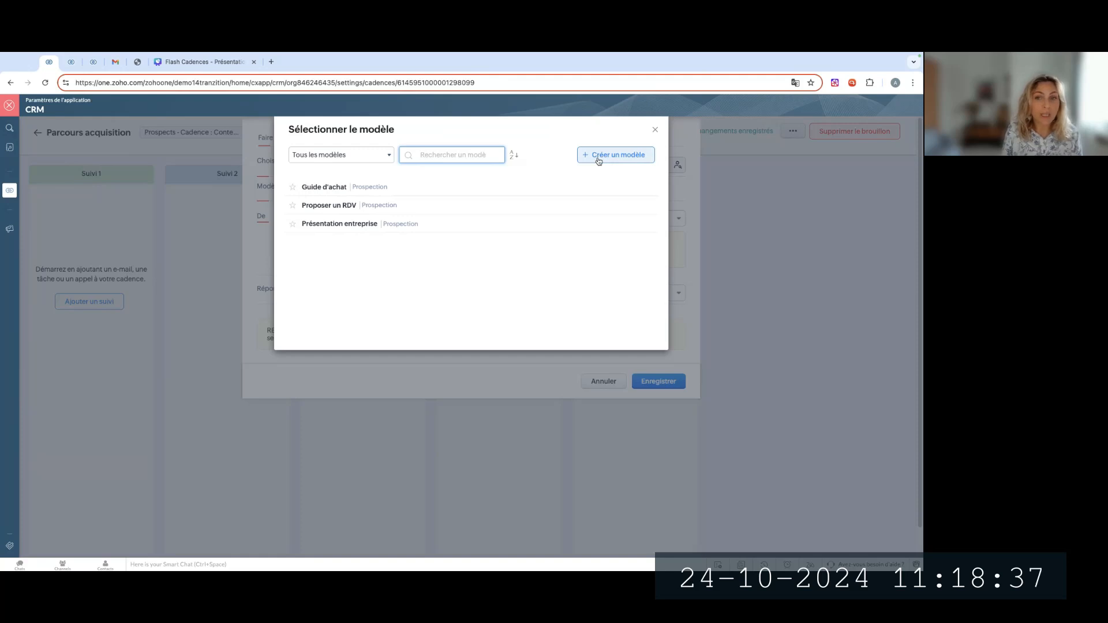
click(598, 160)
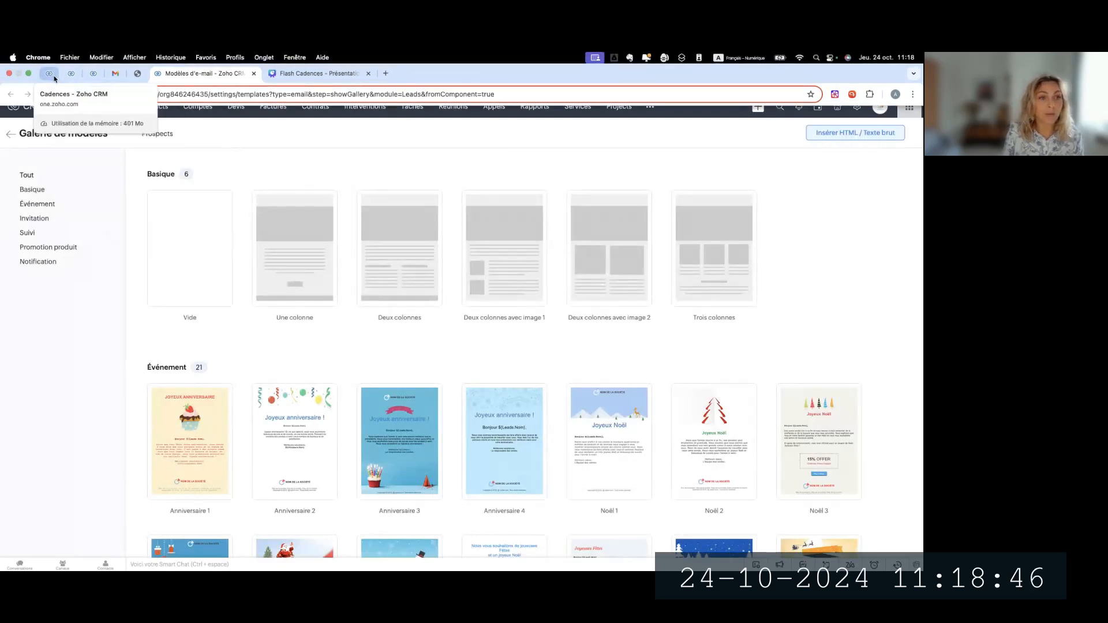
click(49, 73)
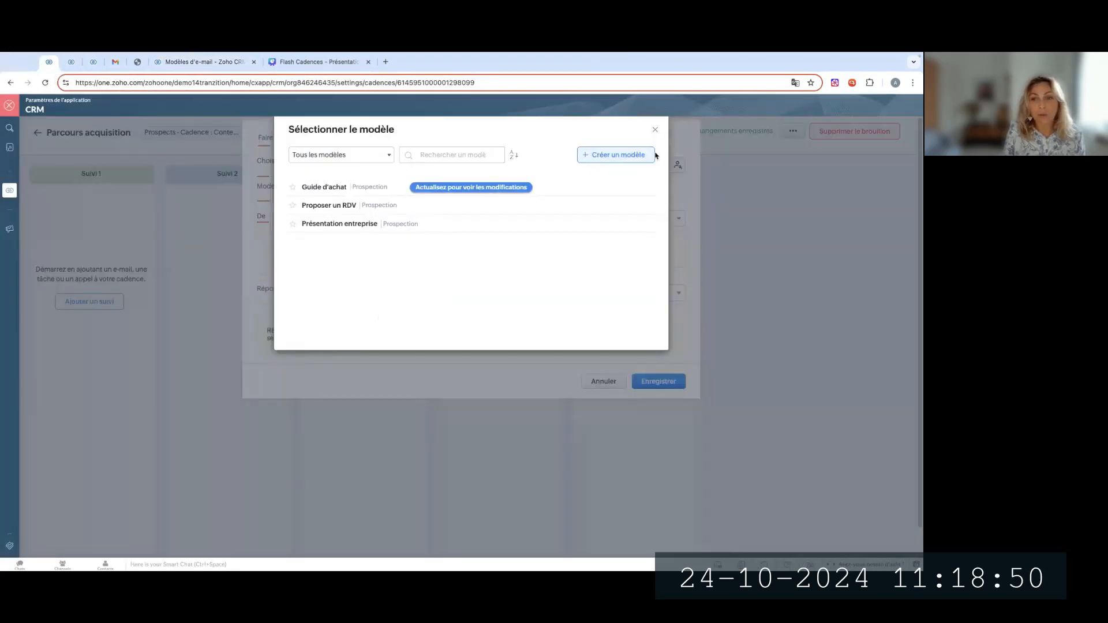
click(486, 188)
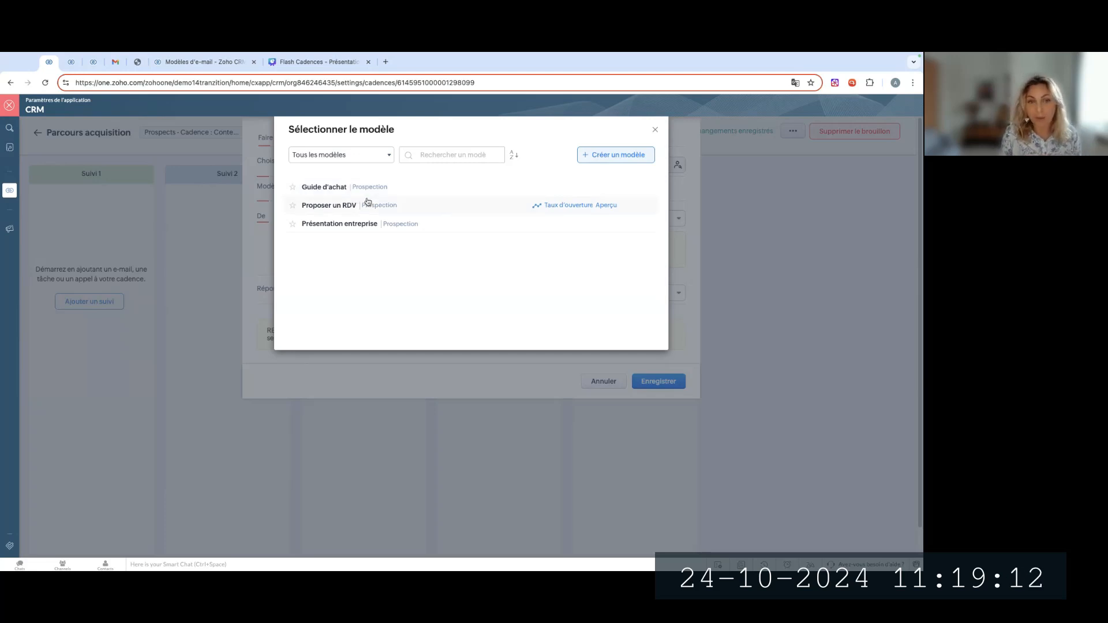
click(376, 153)
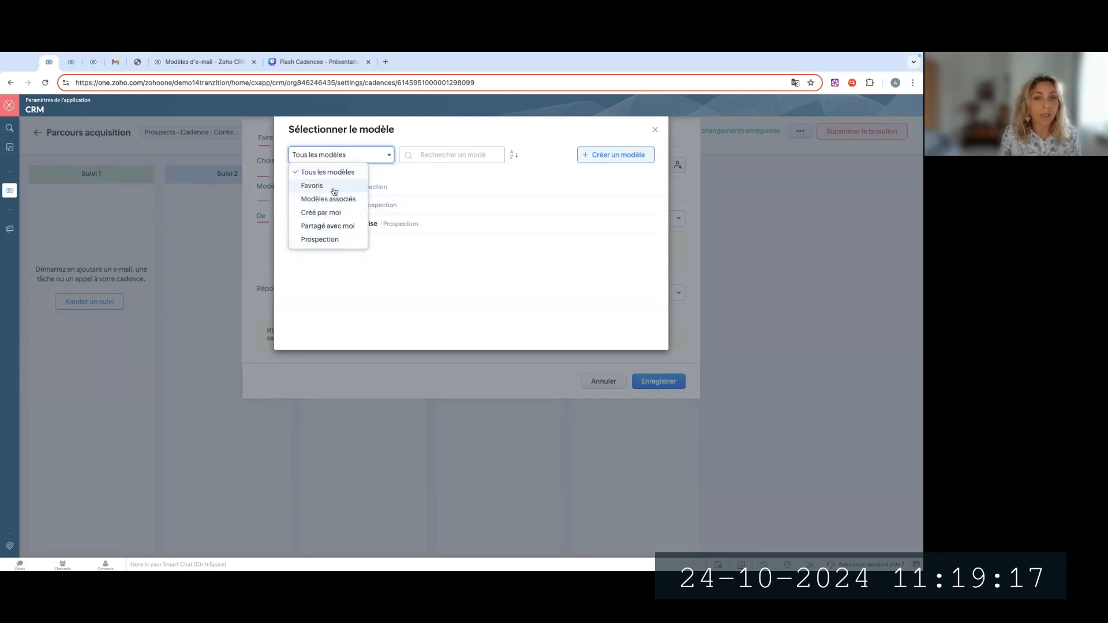
click(604, 123)
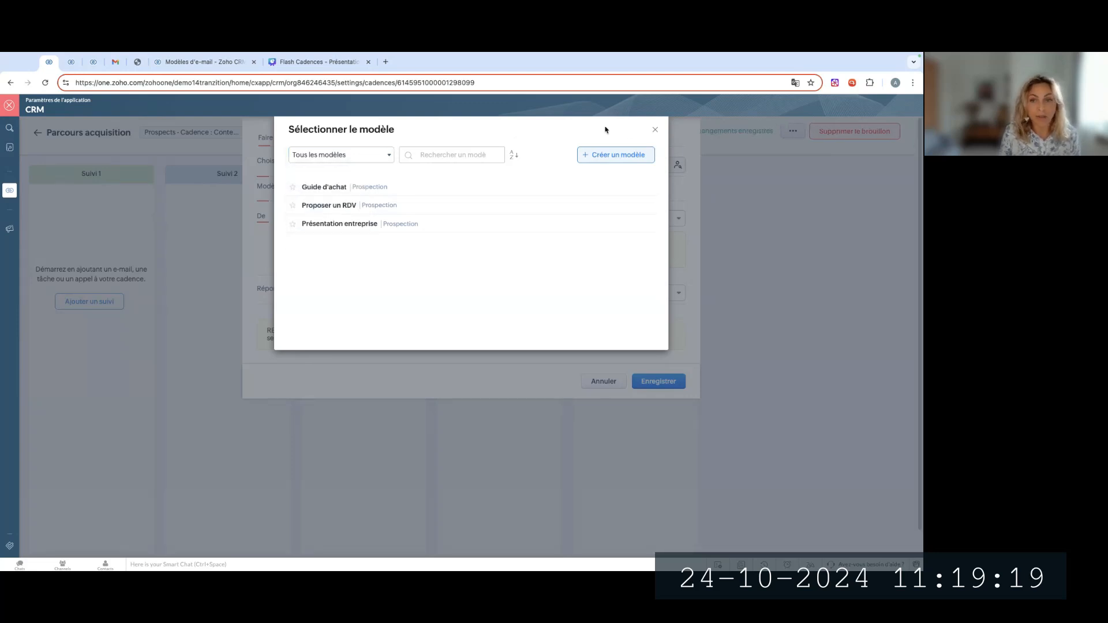
Keep the "Guide d'achat" template, set the sender to "E-mail du propriétaire de l'enregistrement", and save the Suivi 1 e-mail
click(333, 185)
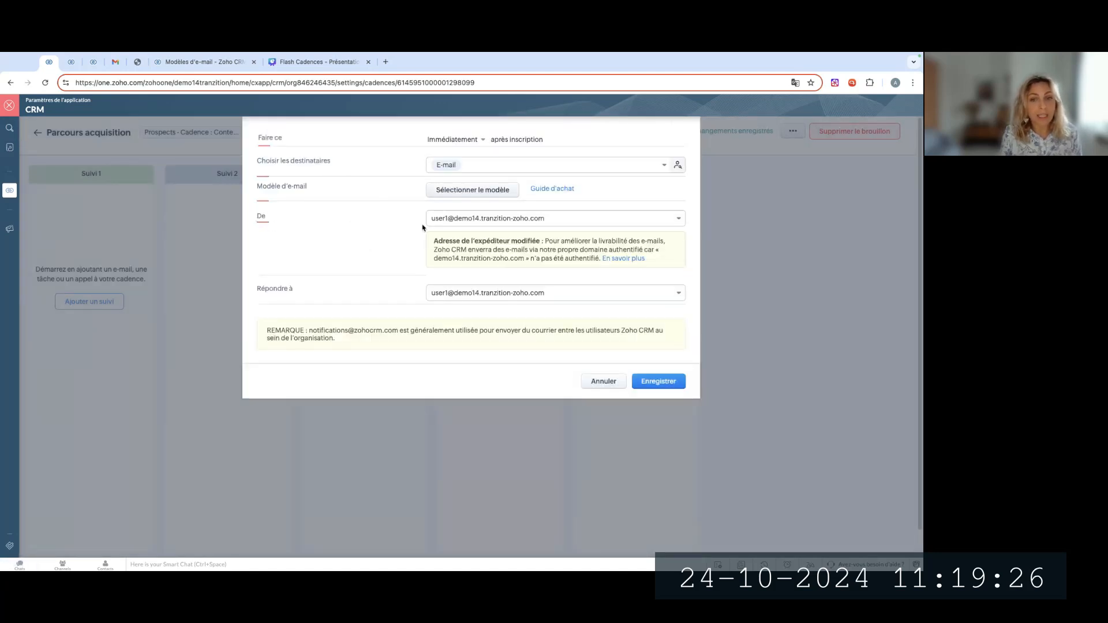
click(535, 220)
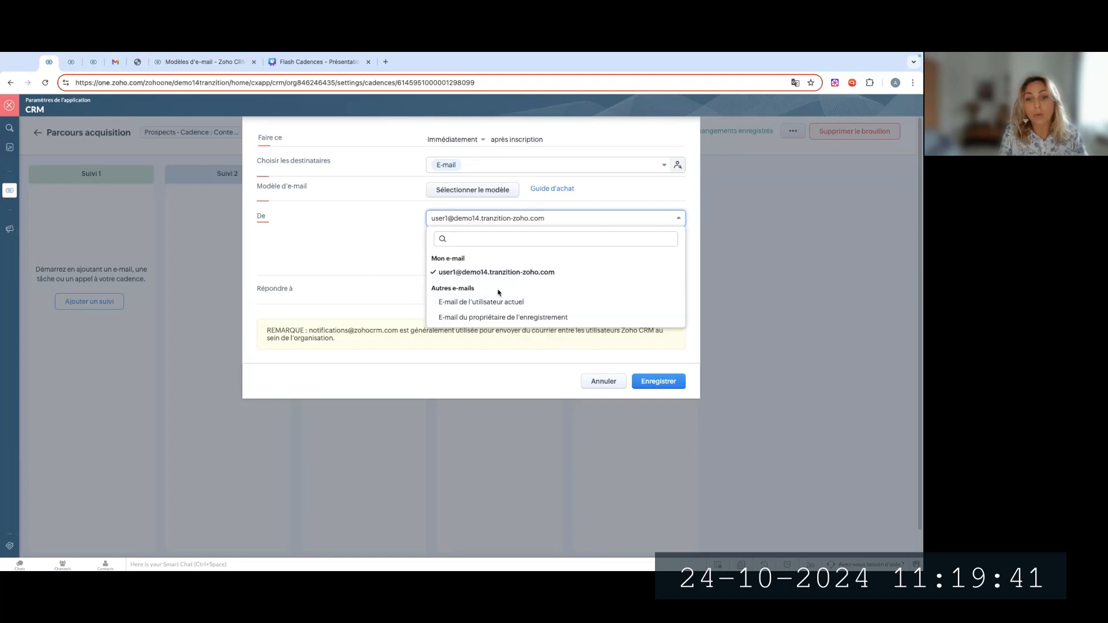
click(487, 317)
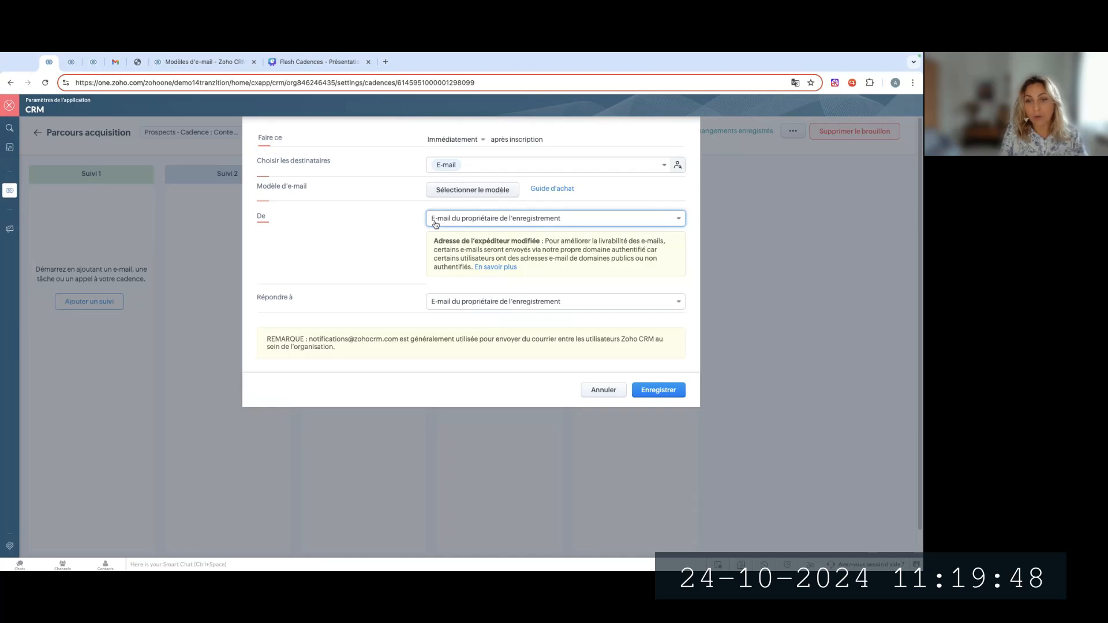
click(660, 391)
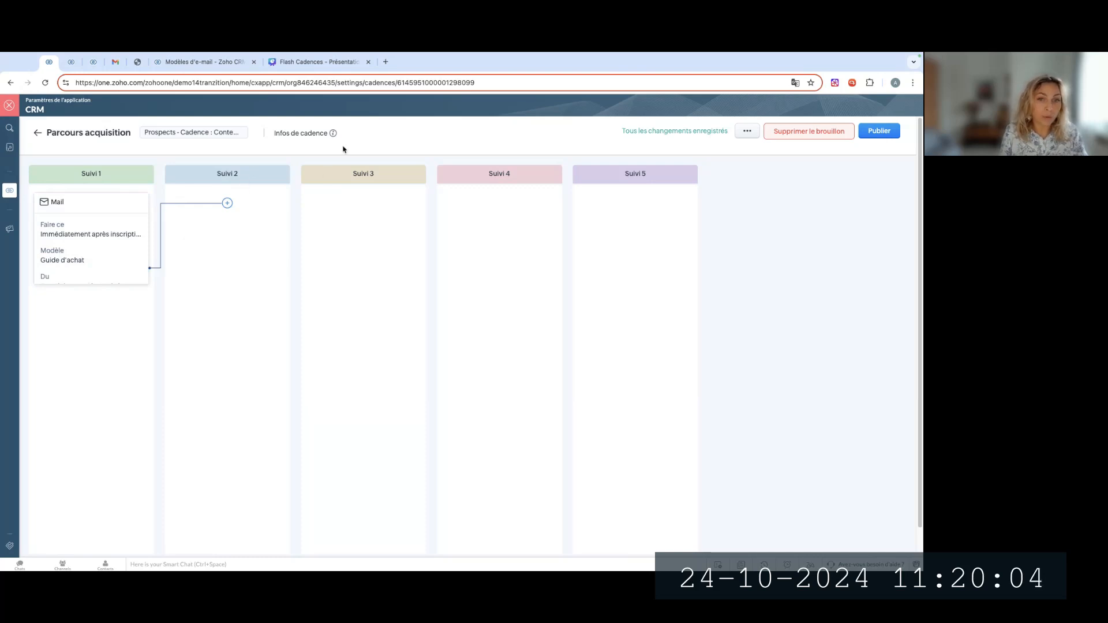
Add a task under Suivi 2 that triggers immediately after the previous e-mail is "Cliqué"
click(225, 206)
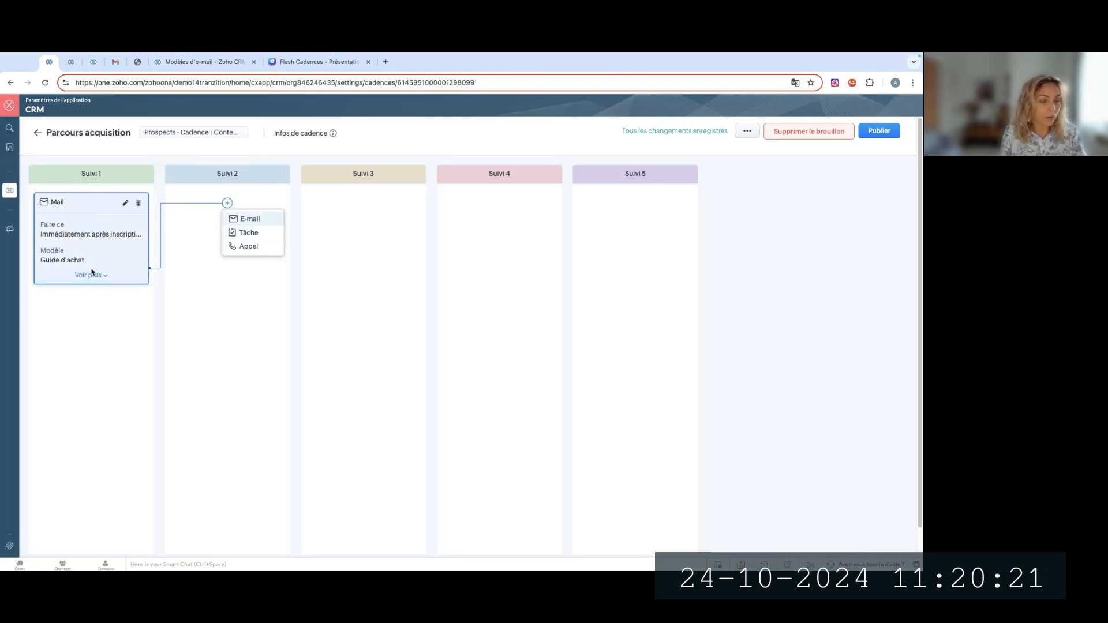
click(262, 233)
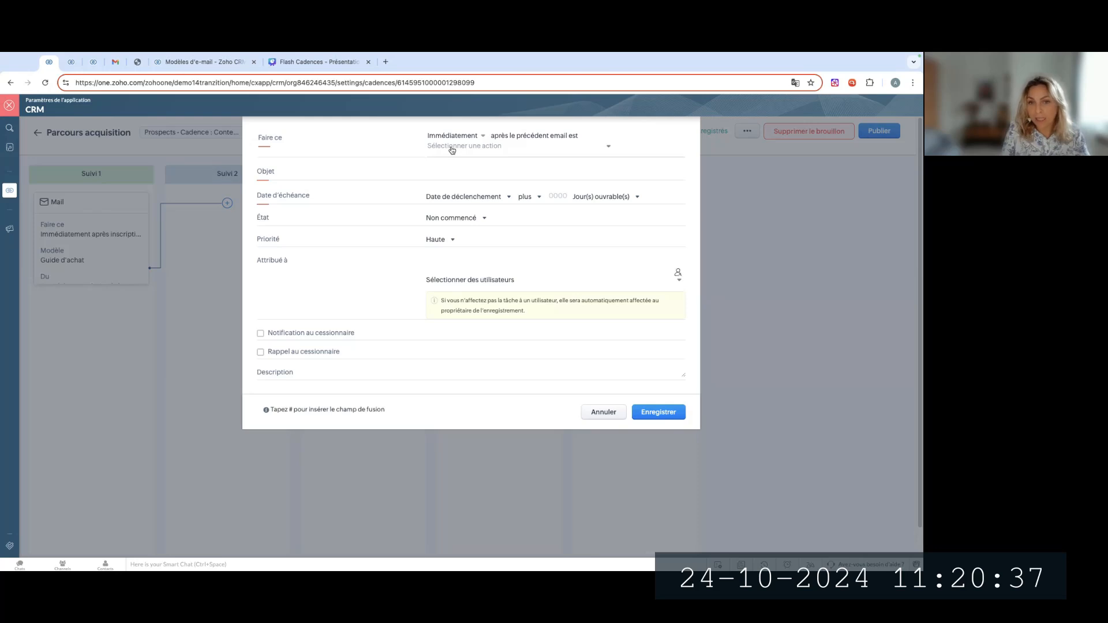
click(456, 137)
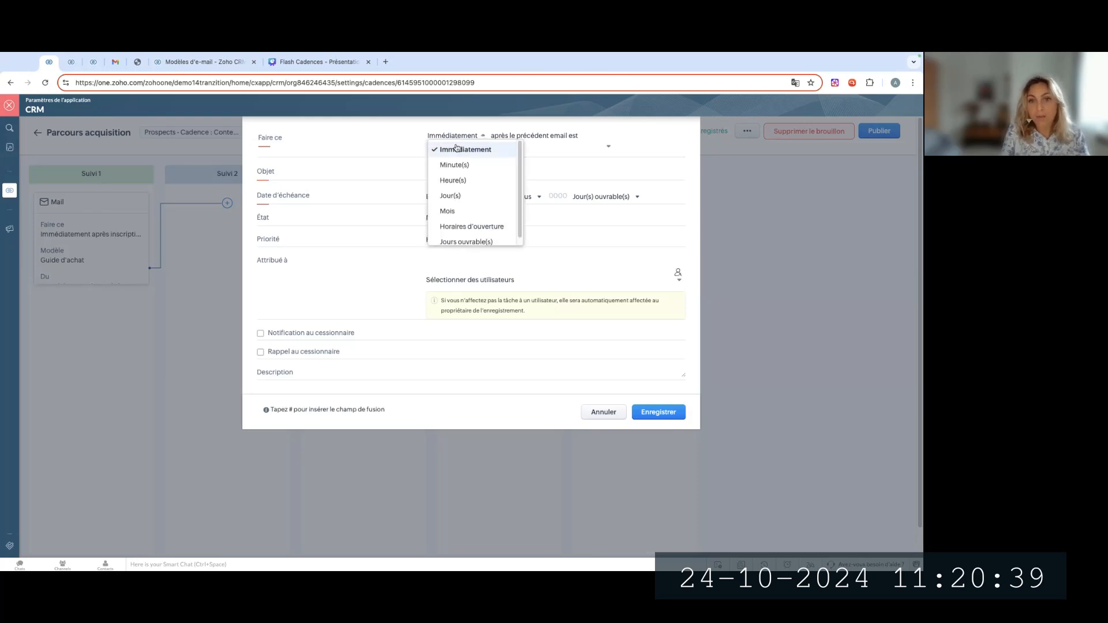
click(513, 134)
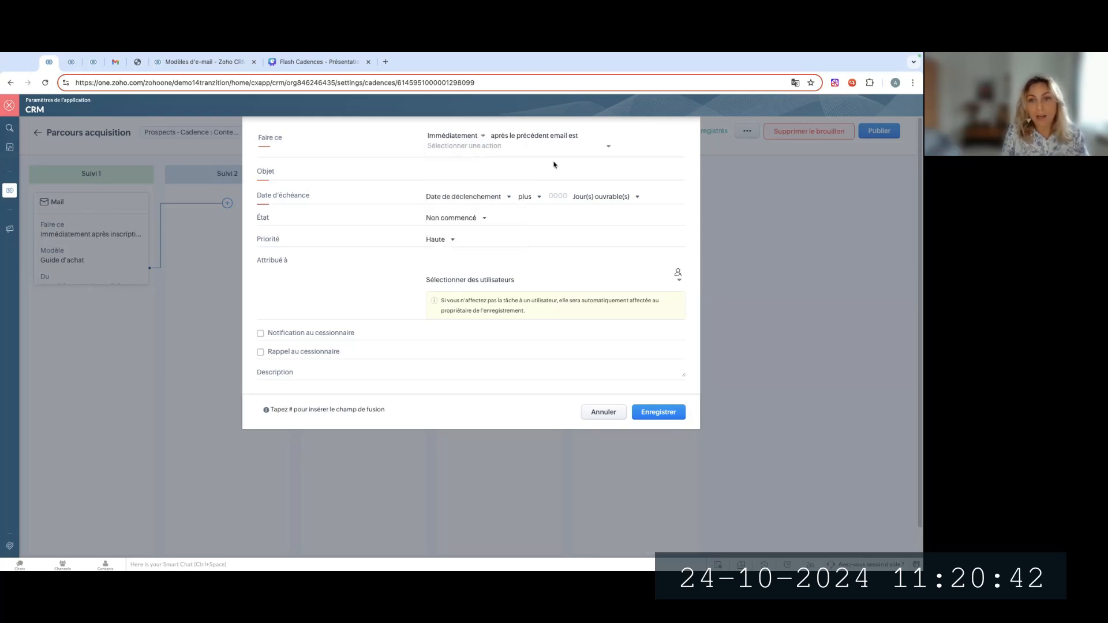
click(492, 149)
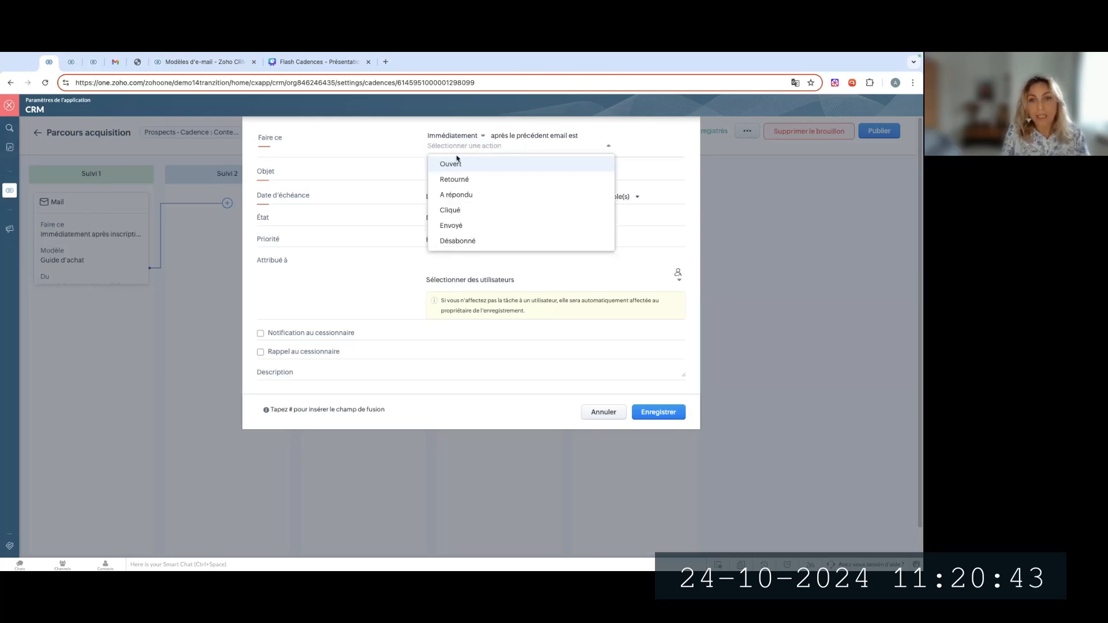
click(476, 217)
click(392, 139)
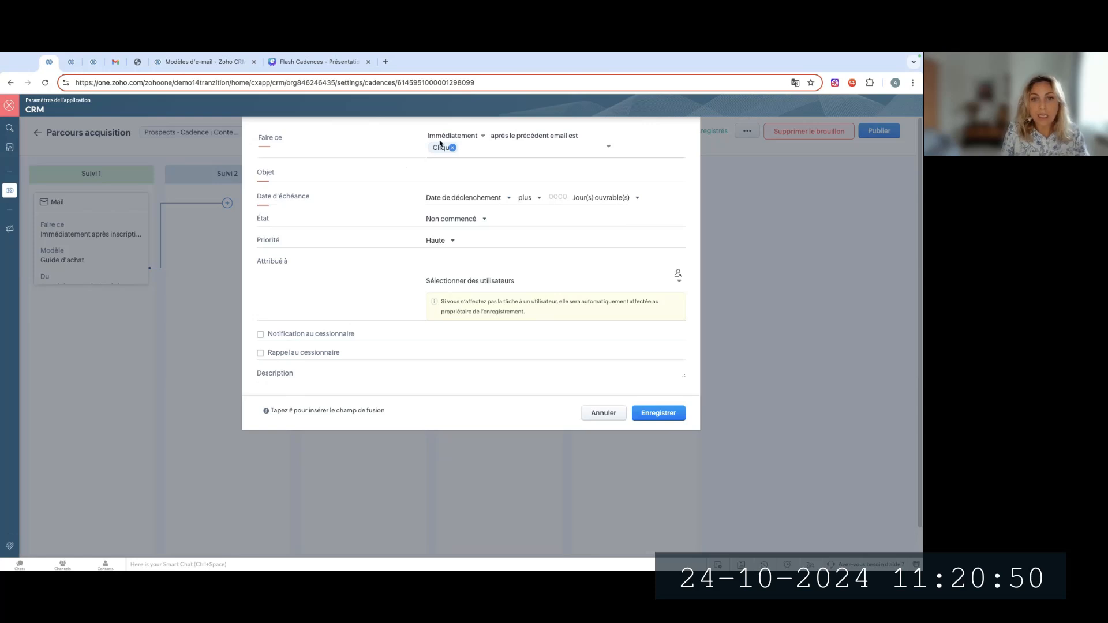
Give the task the subject "Vérifier la prise de rdv", a due date 1 business day after the trigger date, and save it without an assignee
click(441, 175)
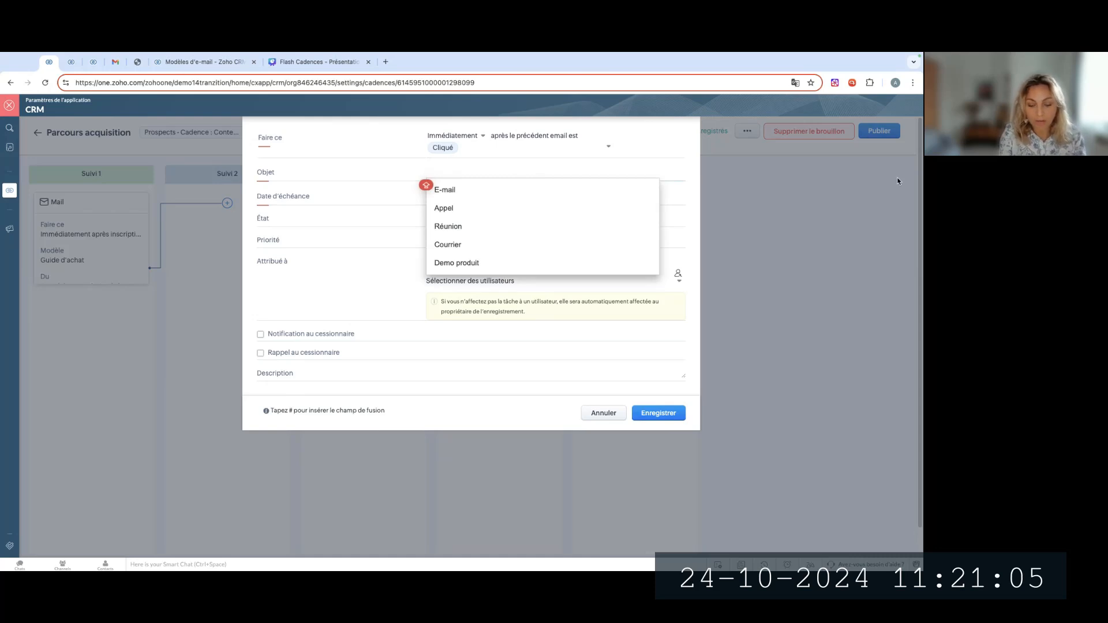
text(Vérifier la )
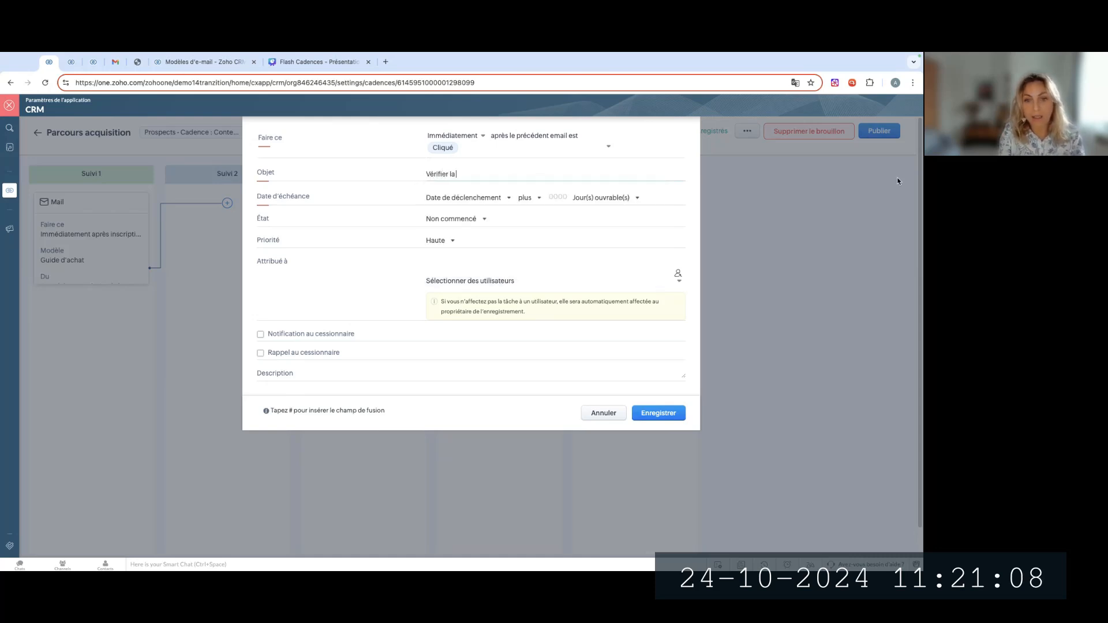
text(prise de rdv)
click(558, 197)
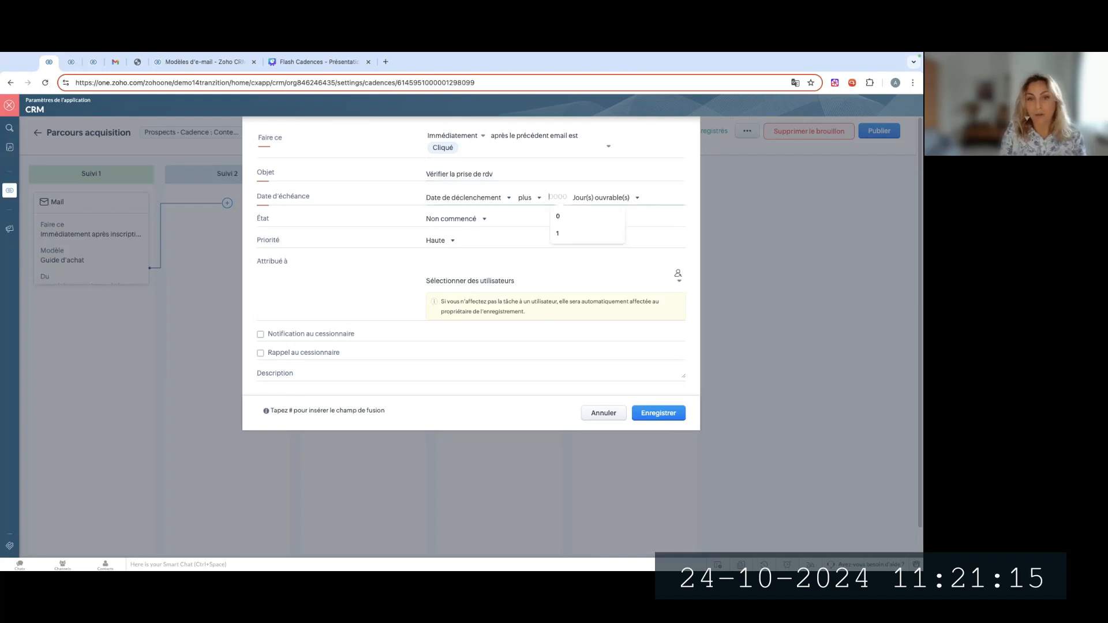
text(1)
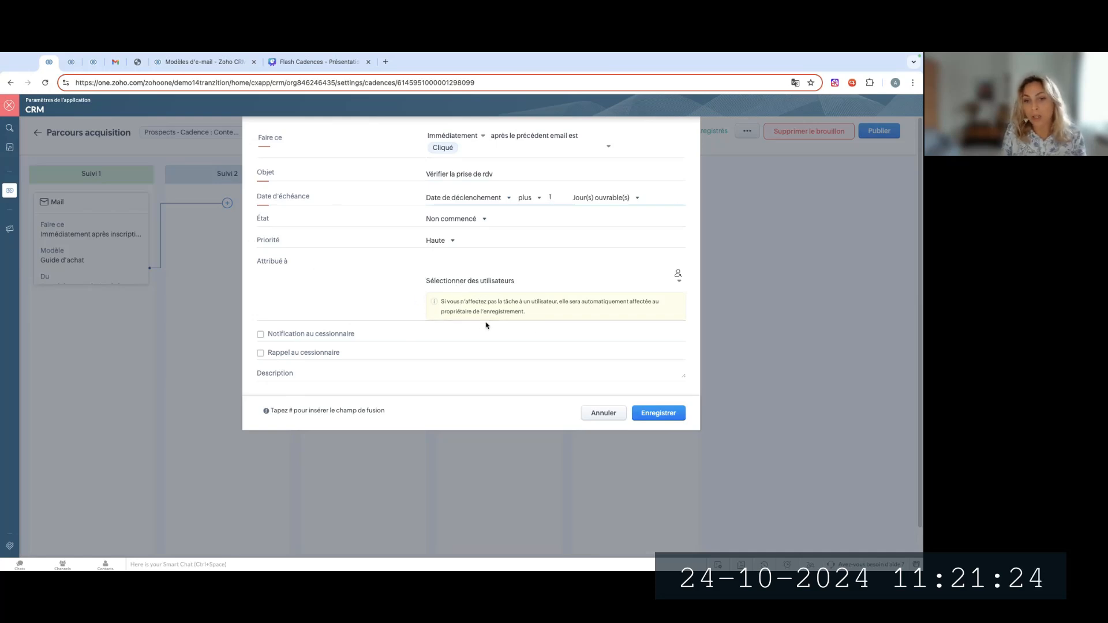
click(456, 282)
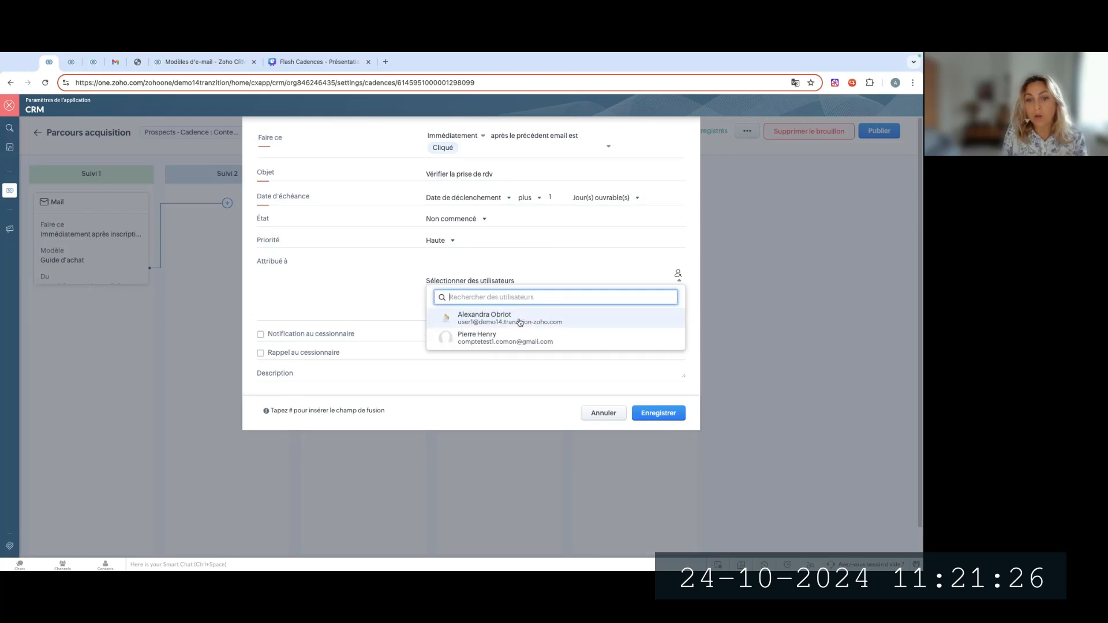
click(392, 285)
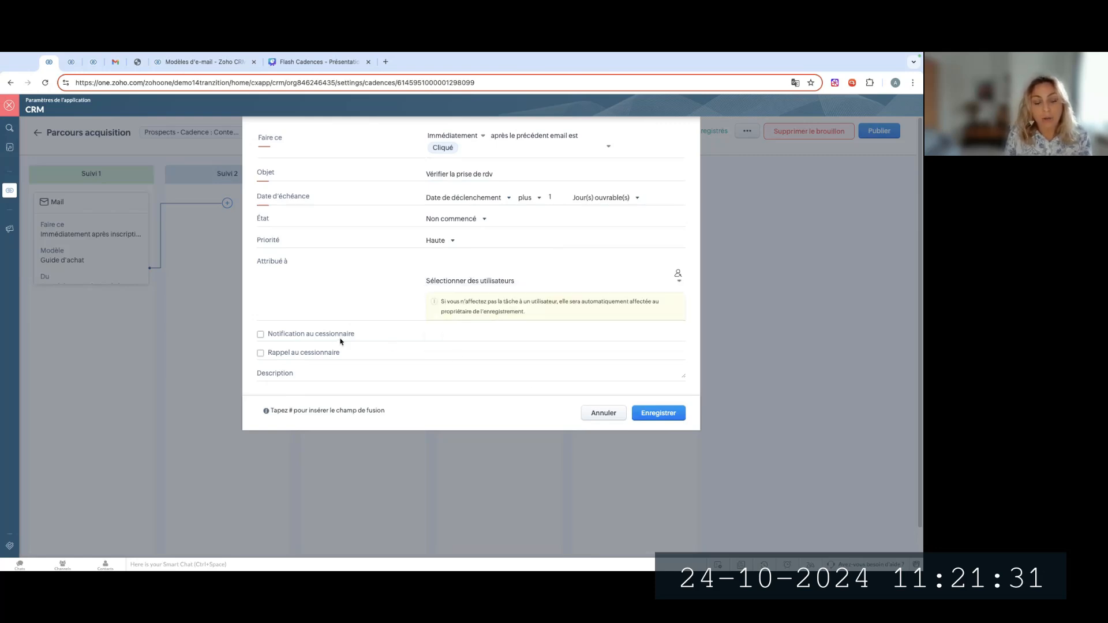
click(671, 413)
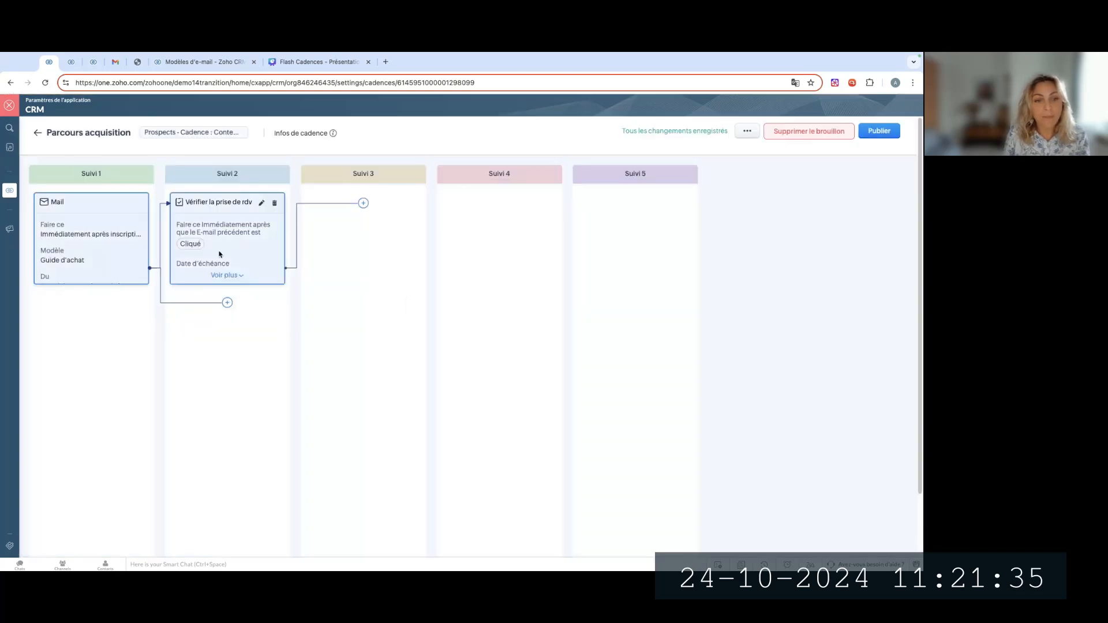
Add a second Suivi 2 branch with a call that triggers immediately after the previous e-mail is "Ouvert"
click(228, 303)
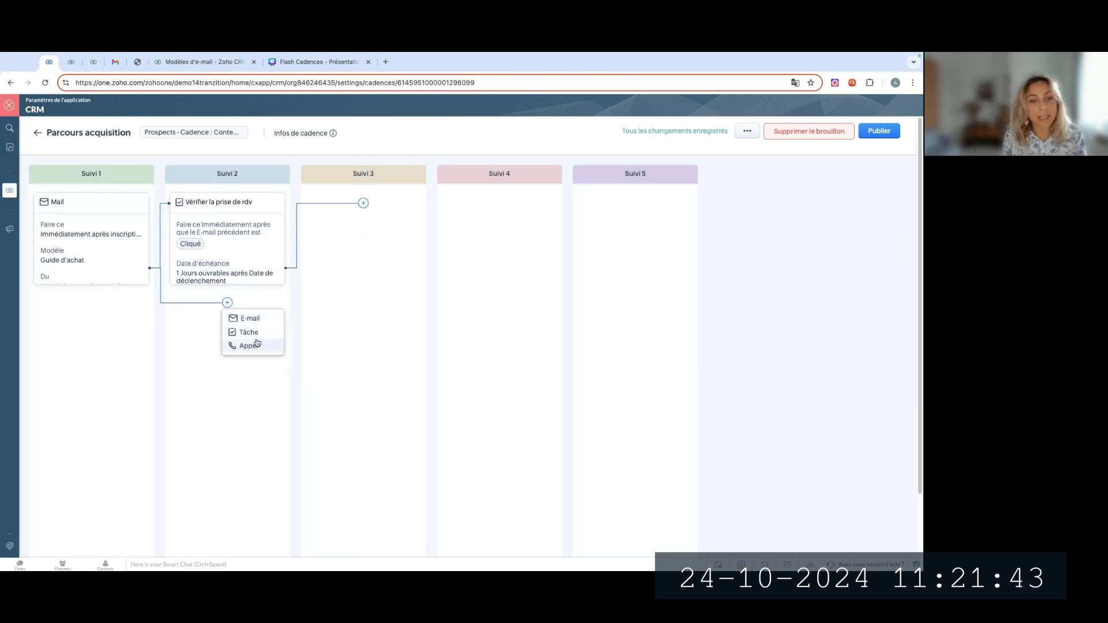
click(248, 345)
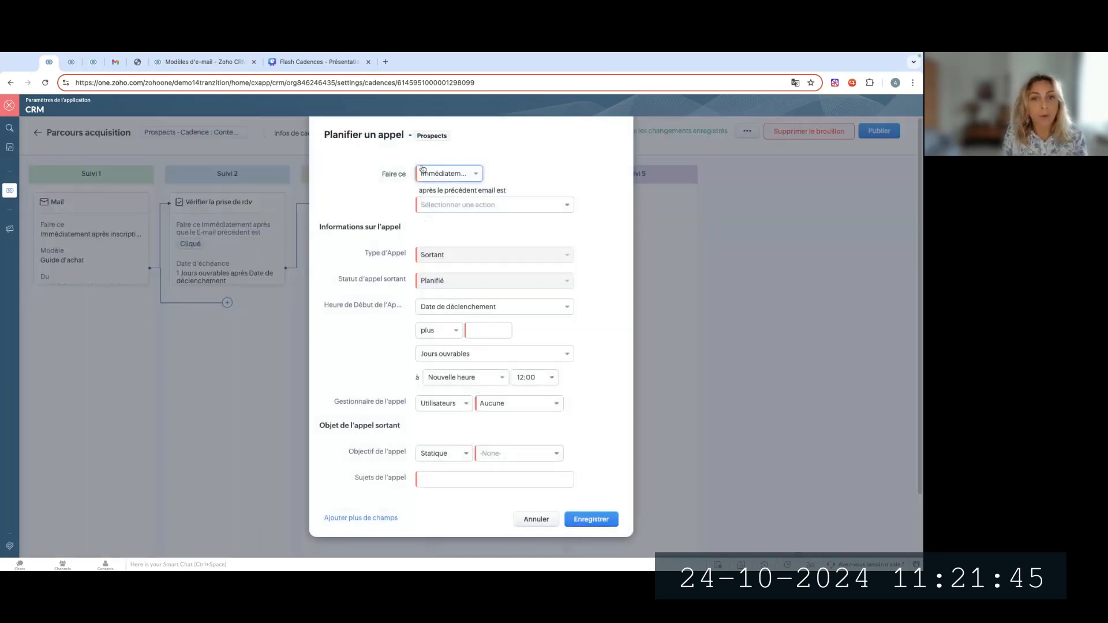
click(445, 206)
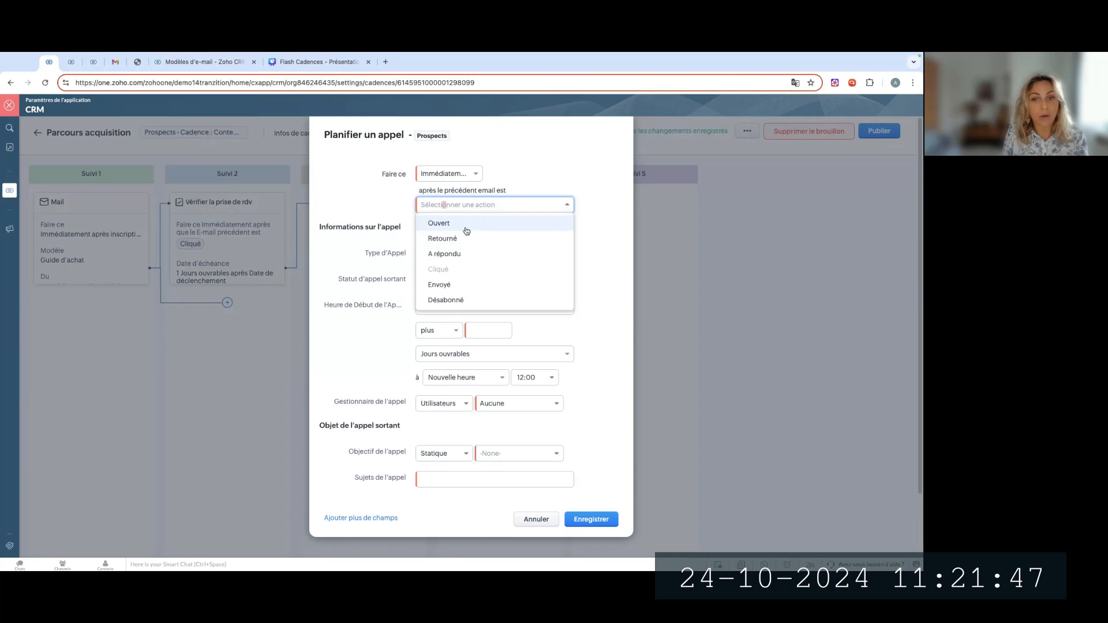
click(465, 227)
click(361, 206)
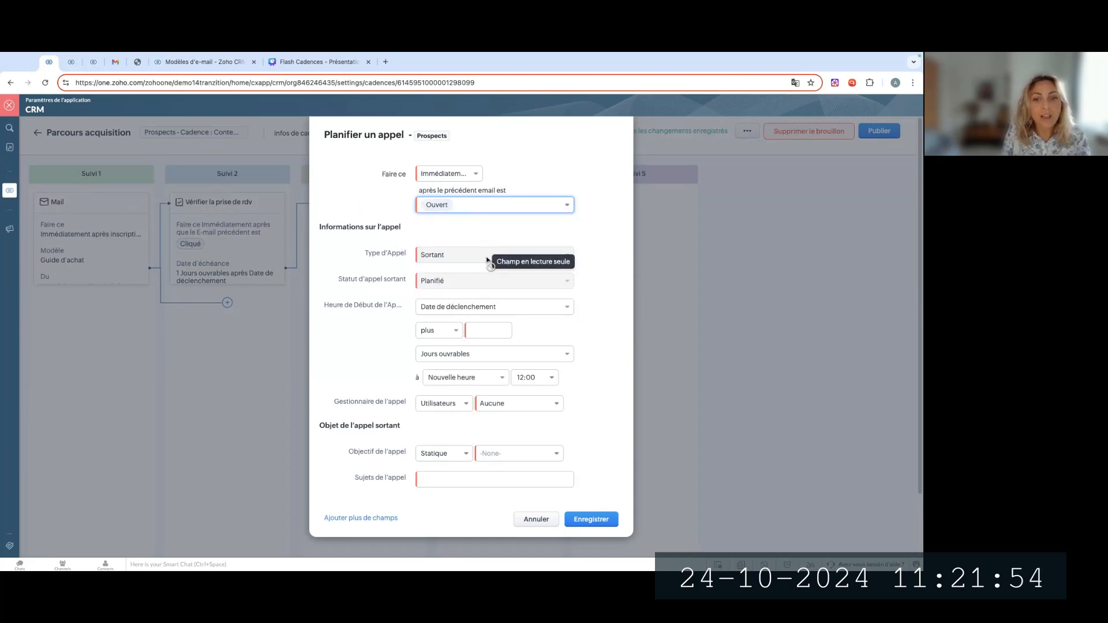
Set the call's start to the trigger date plus 0 business days and its manager to "Utilisateur connecté"
click(568, 335)
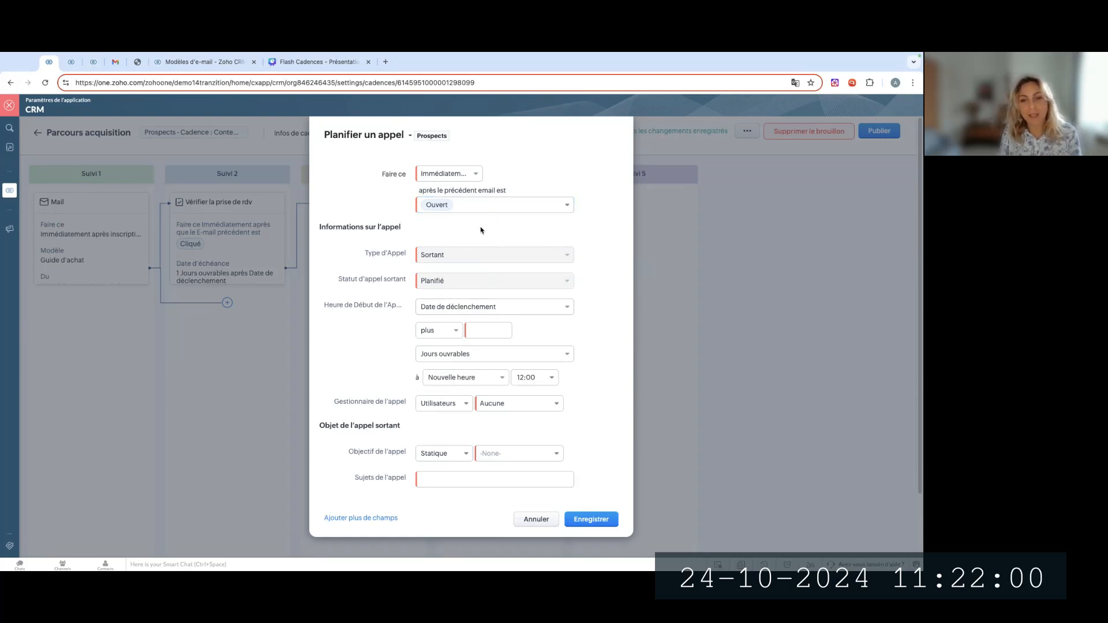
click(491, 330)
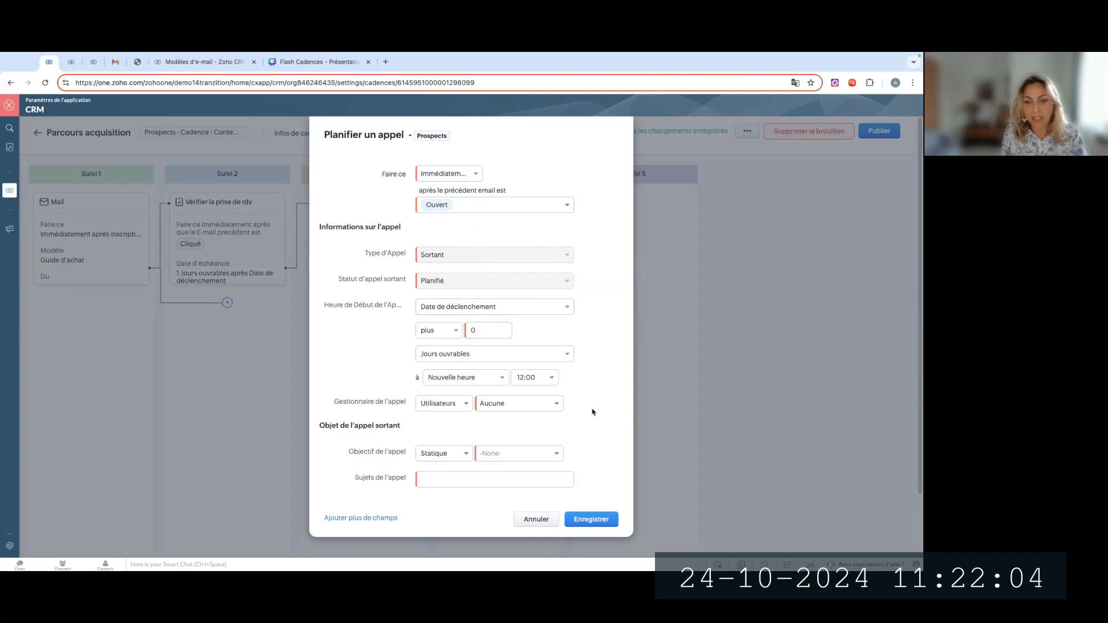
click(557, 405)
click(562, 441)
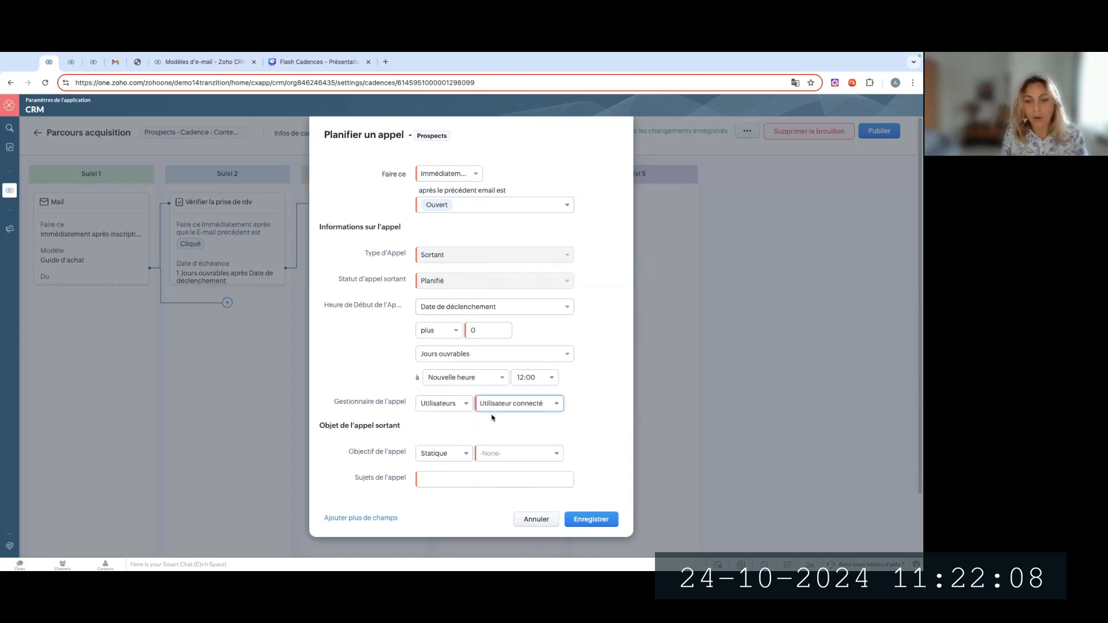
click(469, 404)
click(531, 429)
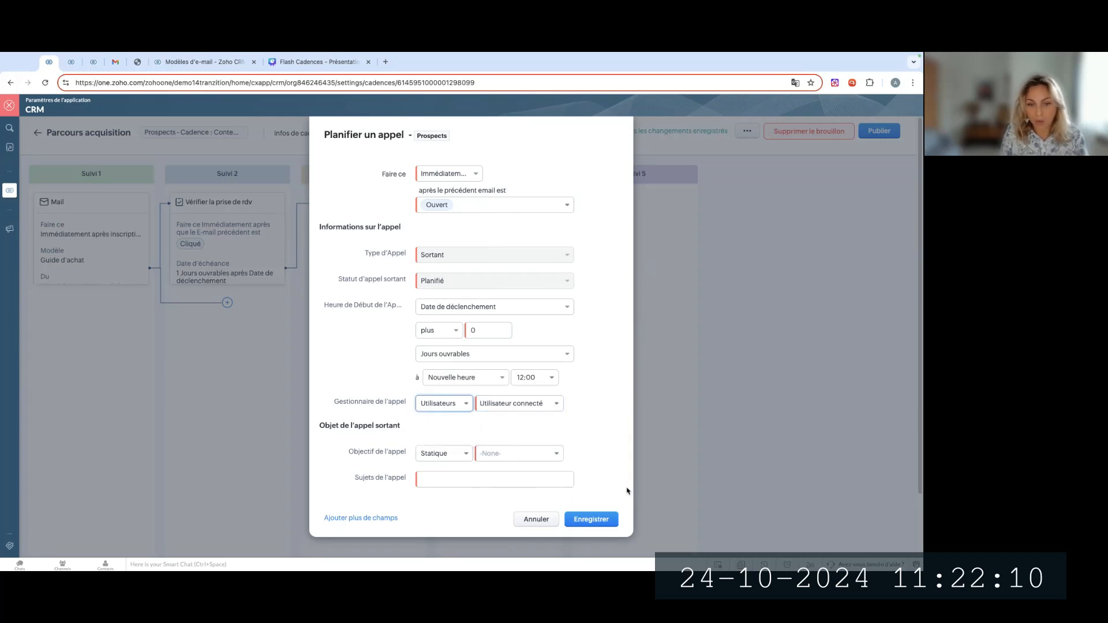
Select a call objective, enter "RDV" as the call subject, and save the call
click(527, 455)
click(503, 487)
click(553, 484)
text(RDV)
click(591, 519)
Add a third Suivi 2 branch with an e-mail that triggers immediately after the previous e-mail is "Envoyé"
click(228, 405)
click(246, 418)
click(519, 145)
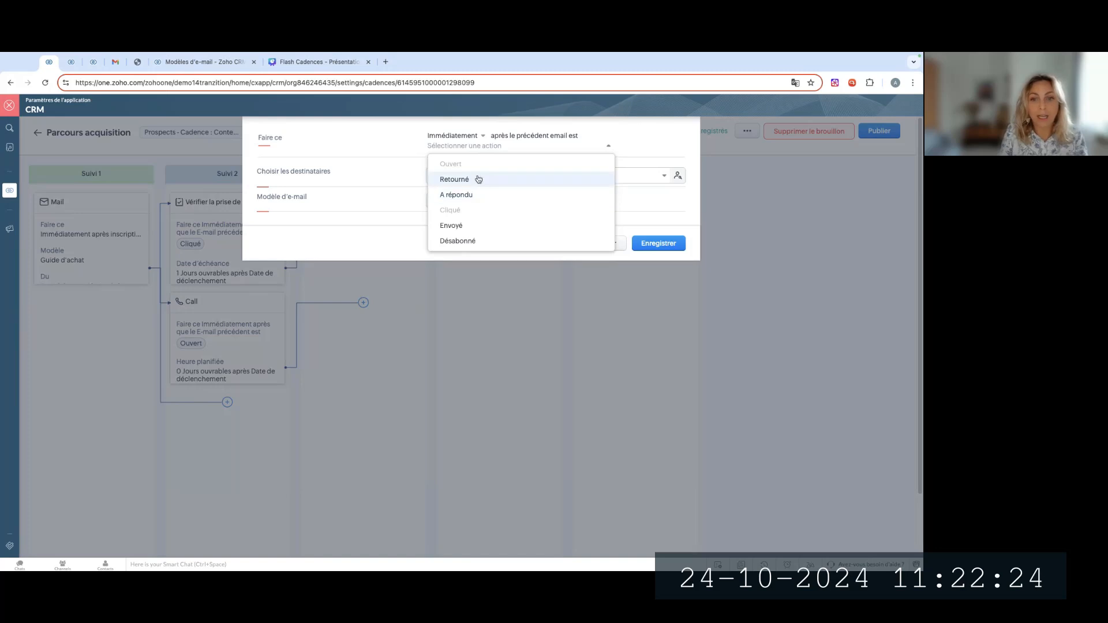
click(482, 226)
click(376, 141)
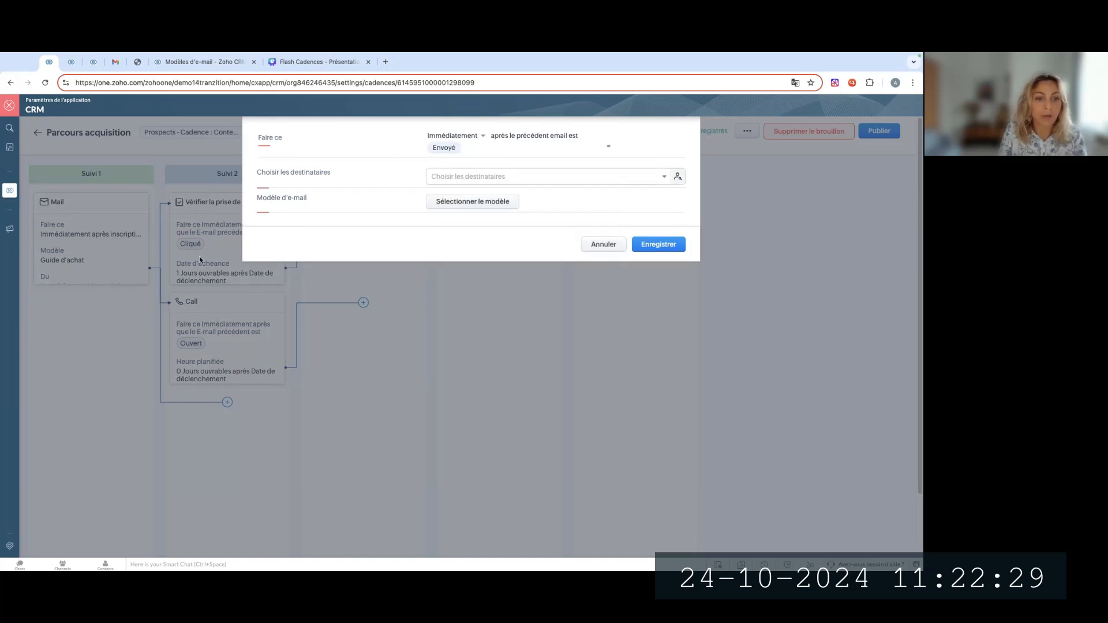
Set the Suivi 2 e-mail's recipient to the prospect's "E-mail" field and its template to "Proposer un RDV"
click(455, 174)
click(477, 215)
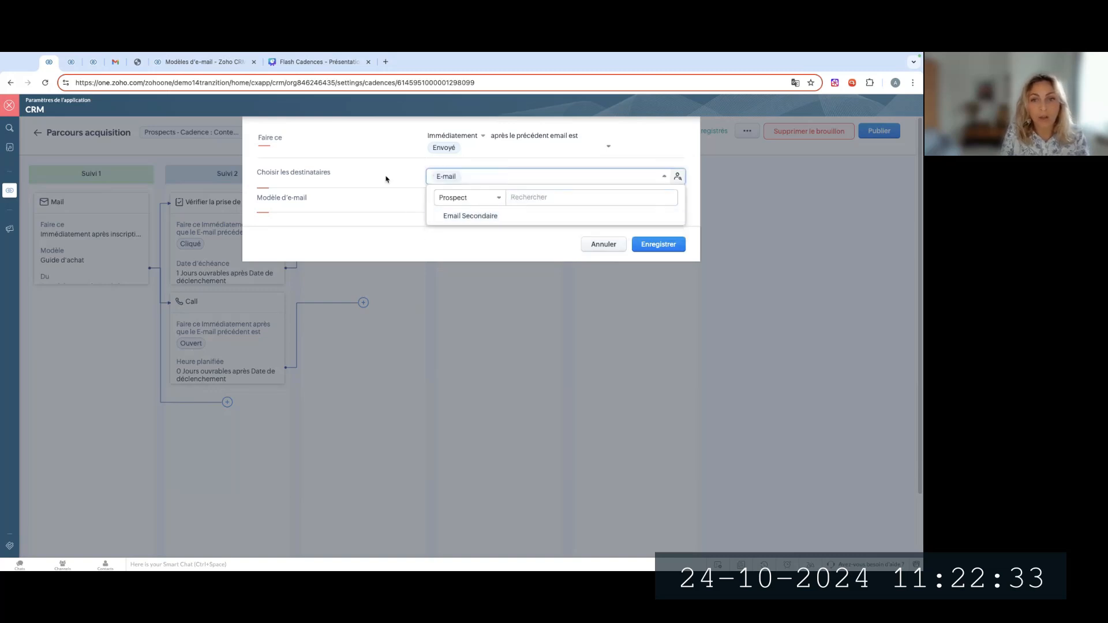
click(383, 178)
click(482, 204)
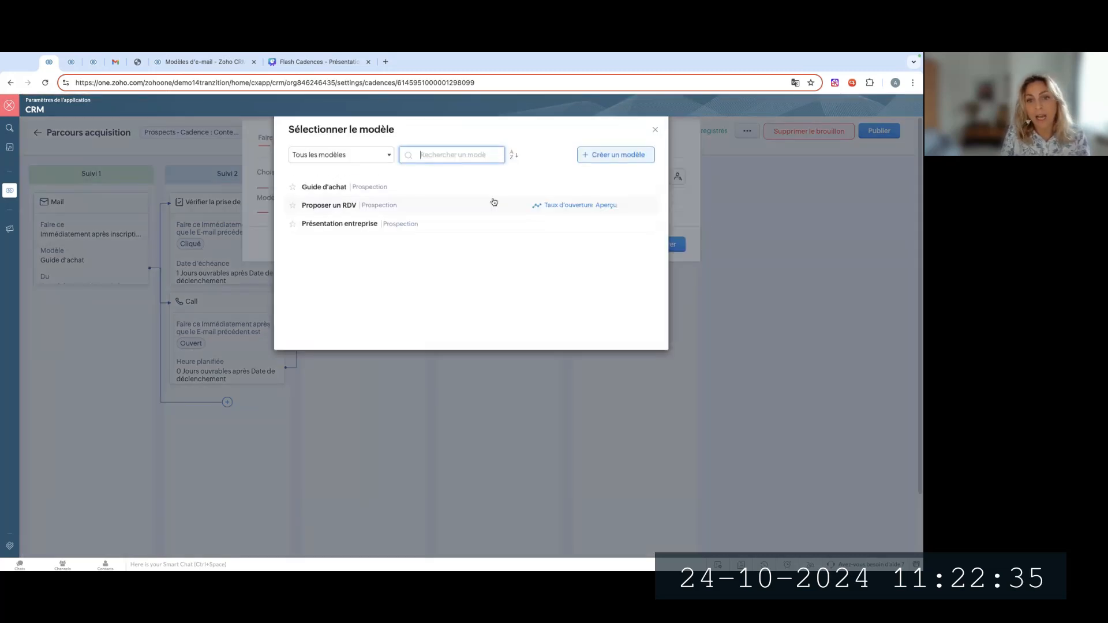
click(361, 205)
Set the e-mail's sender to "E-mail du propriétaire de l'enregistrement", save it and publish the cadence
click(452, 230)
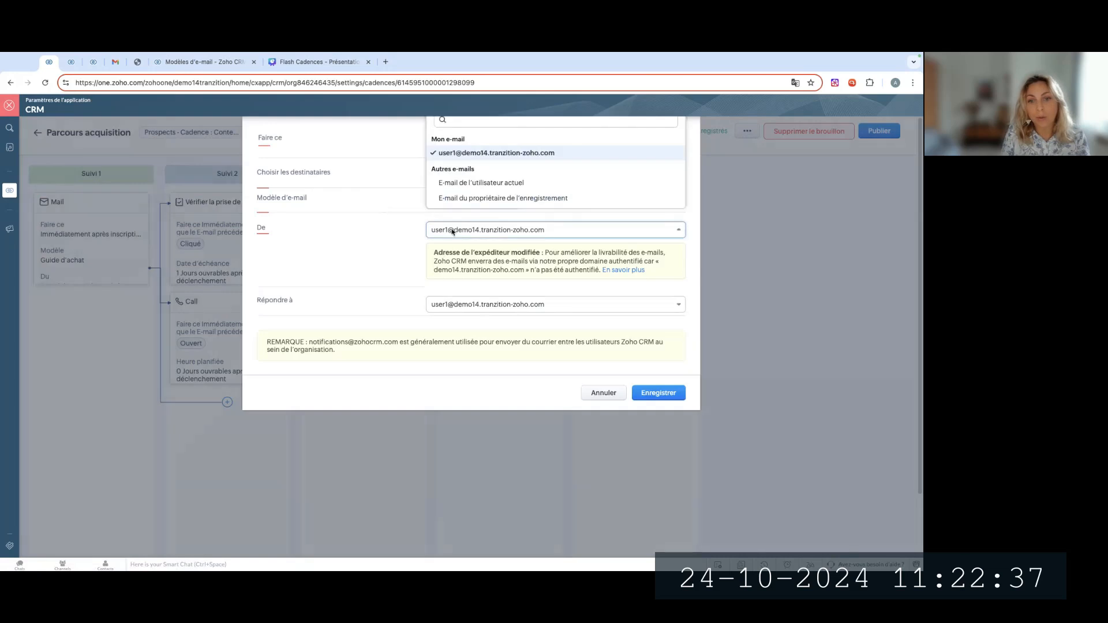
click(506, 200)
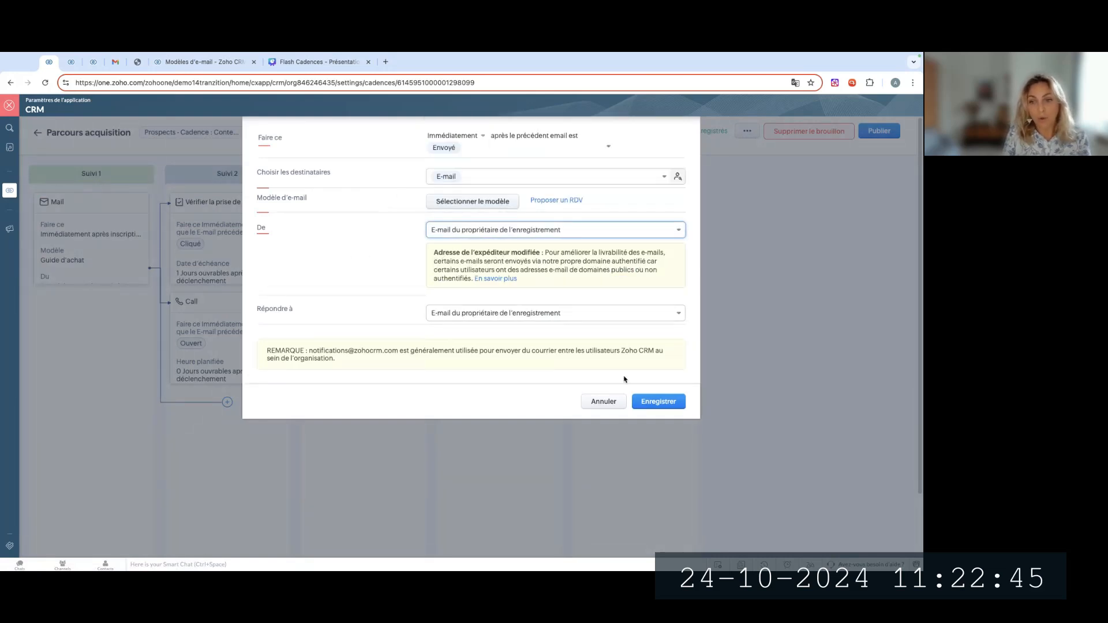
click(658, 401)
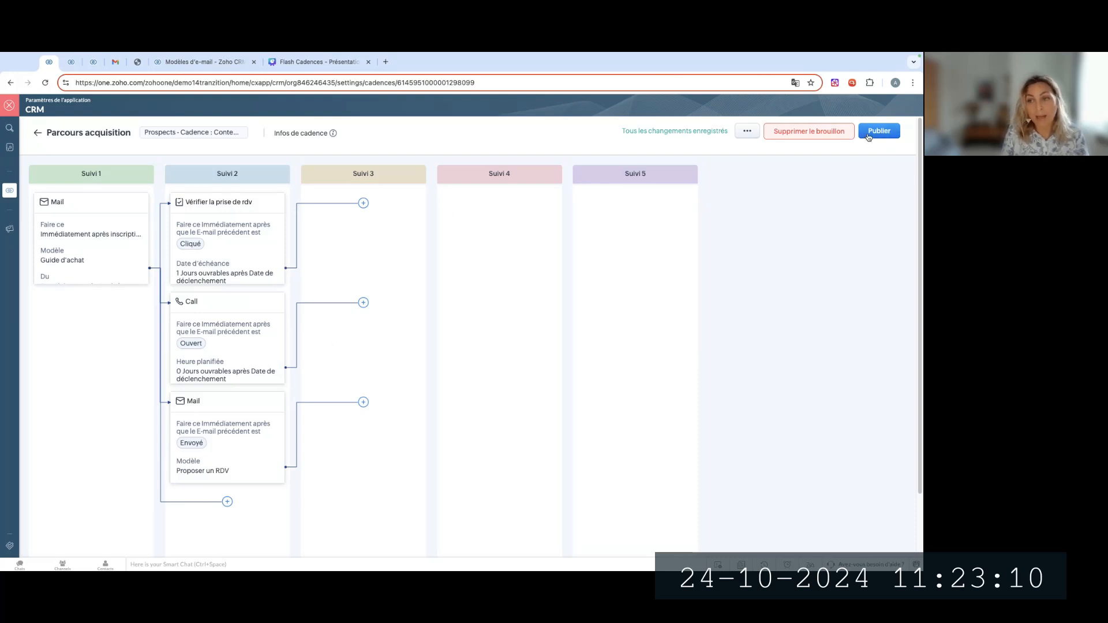
click(868, 137)
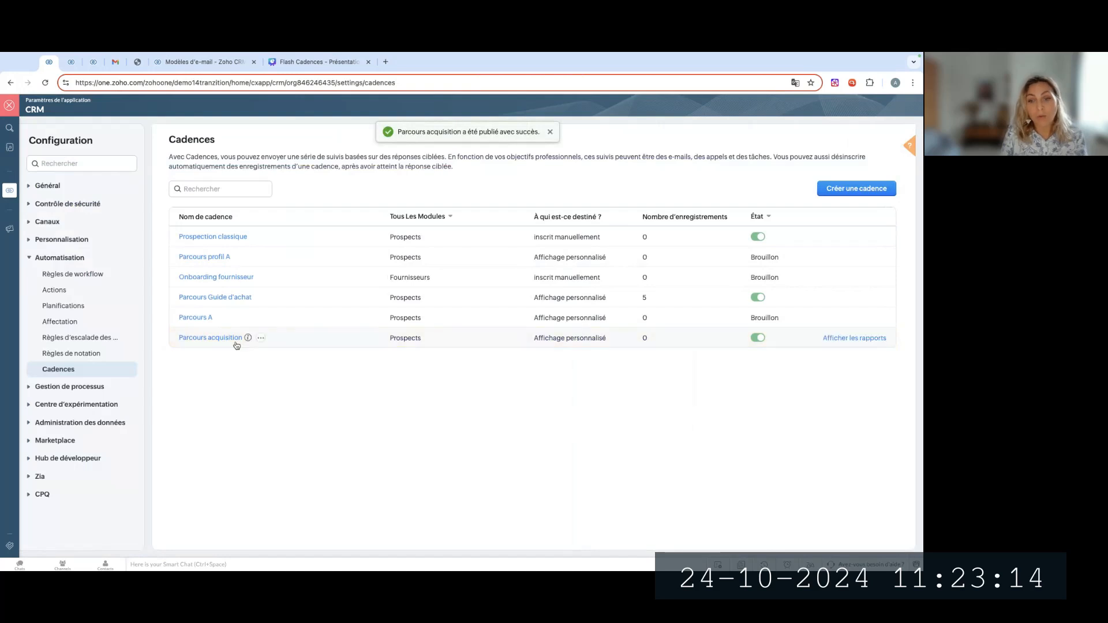
Filter the cadence list to the Prospects module and look at the available status filters
mouse_move(595, 335)
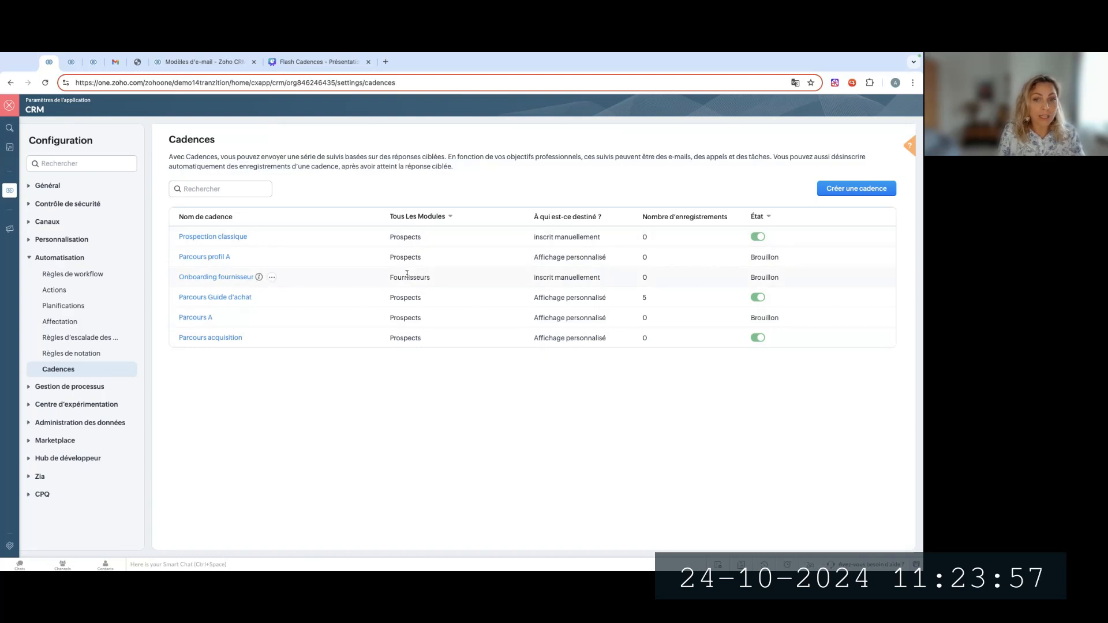
click(434, 218)
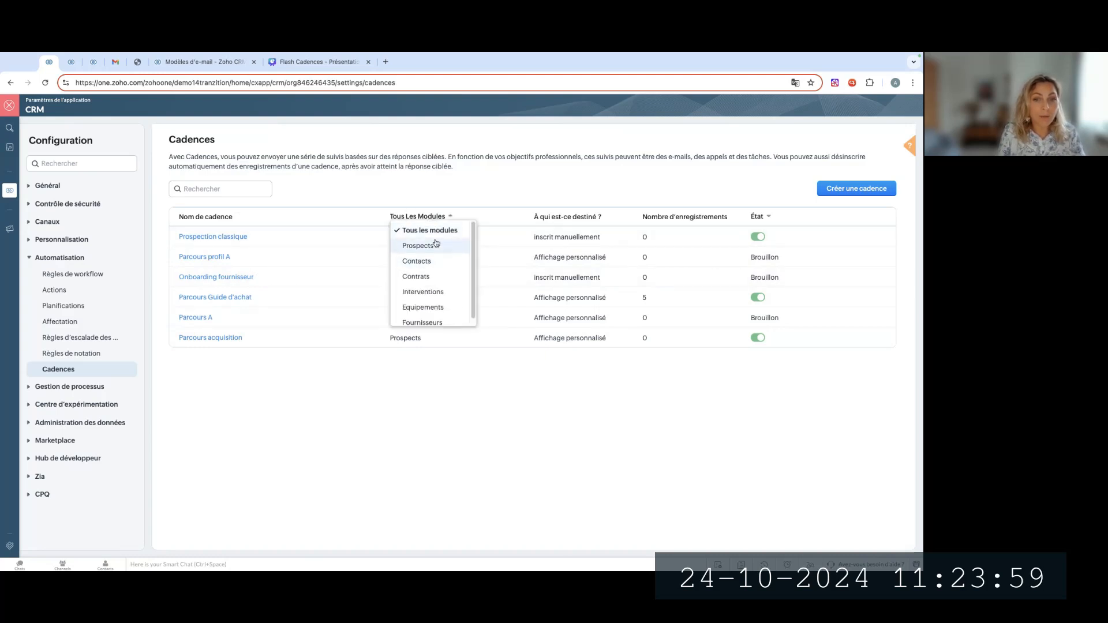
click(436, 245)
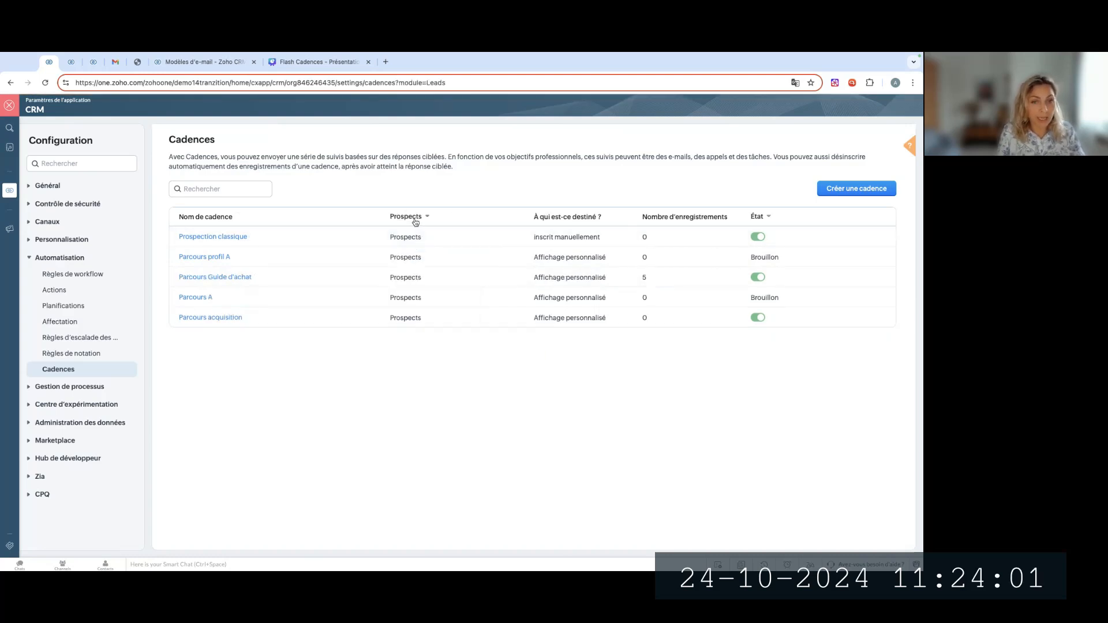
click(416, 219)
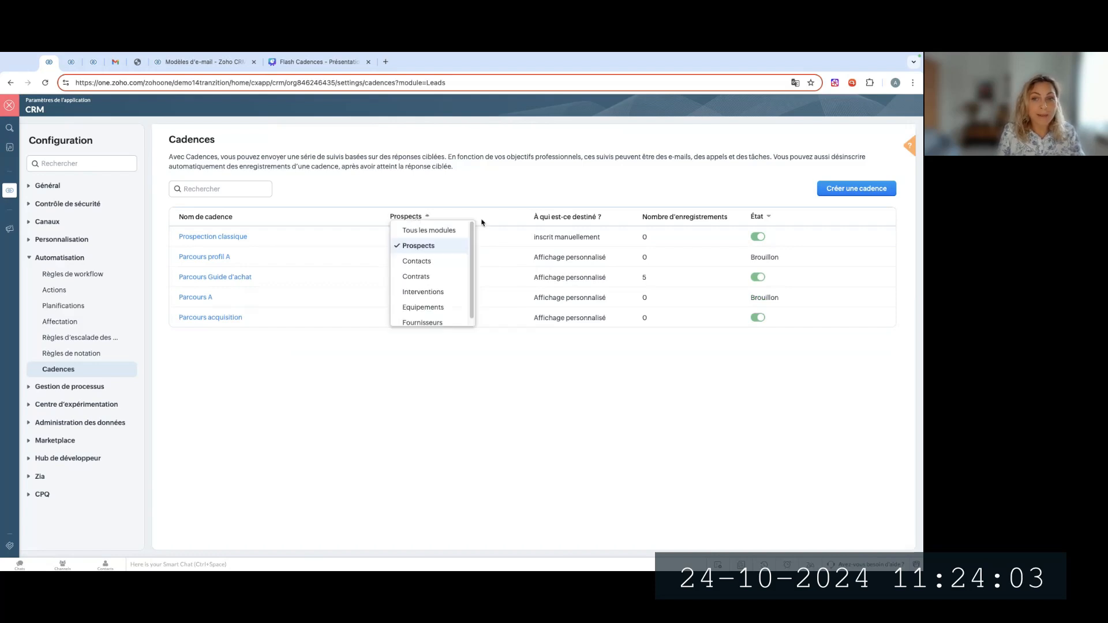
click(559, 188)
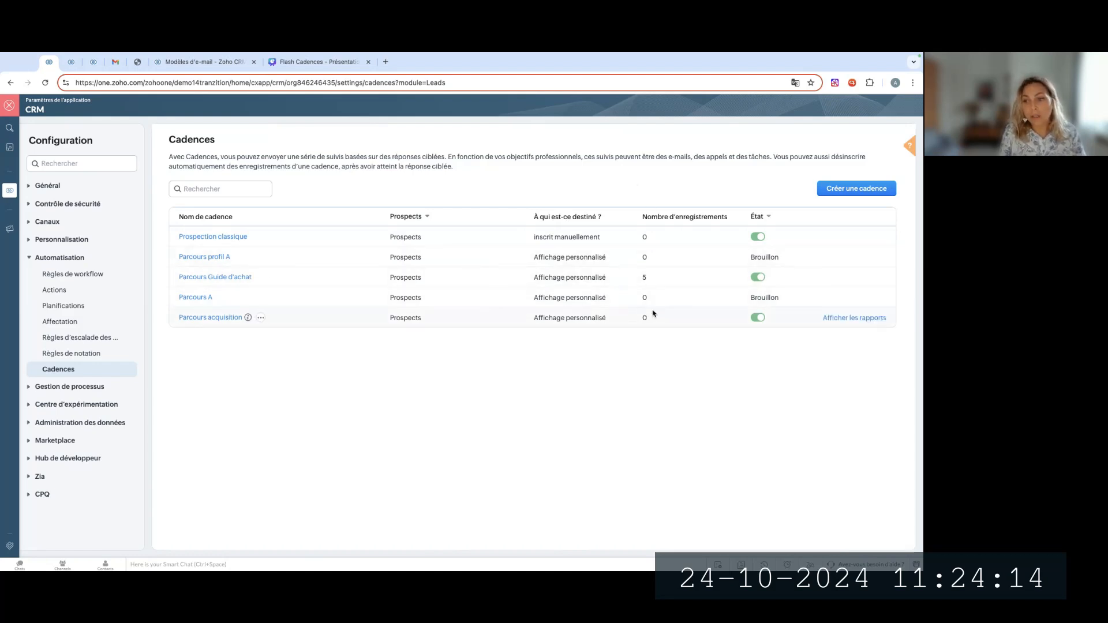
click(757, 218)
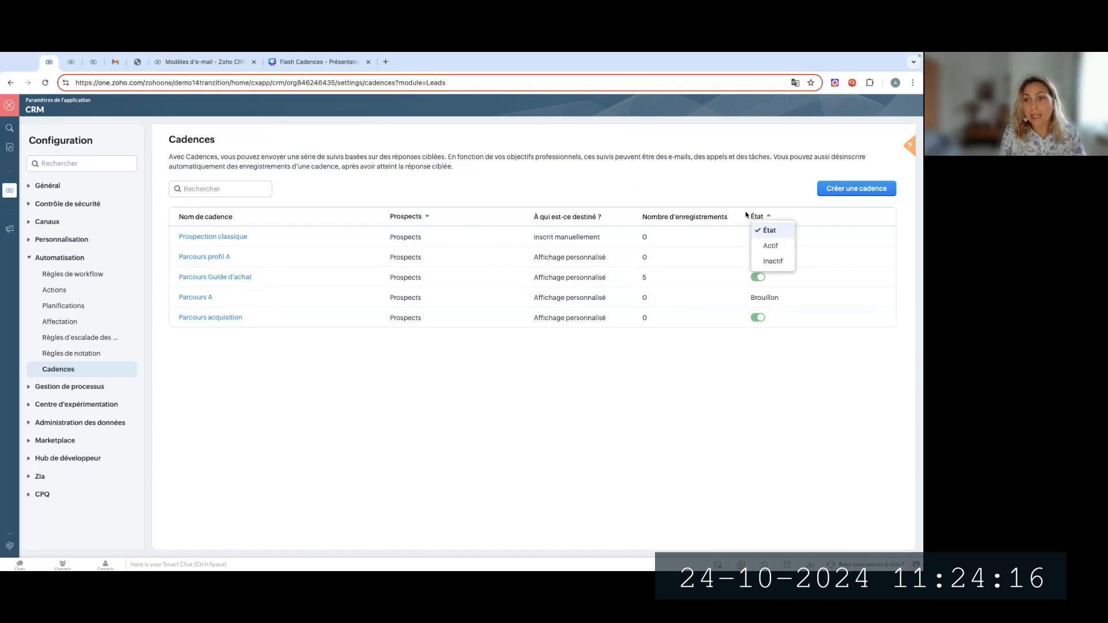
click(767, 215)
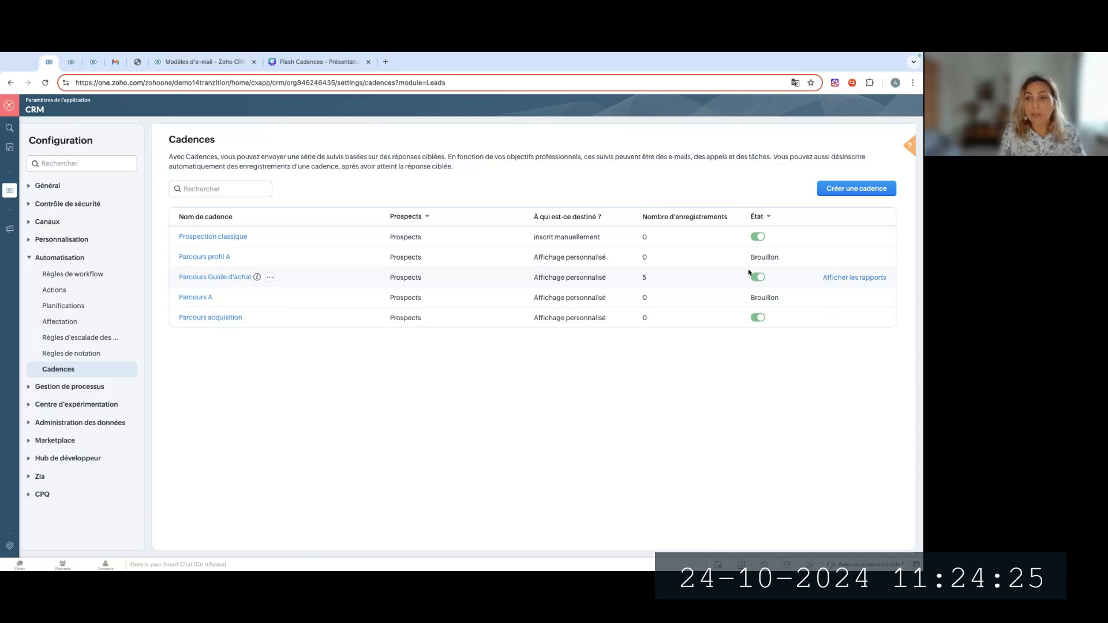
Check the follow-up summary in the information pop-up of the "Parcours Guide d'achat" cadence
mouse_move(257, 280)
drag(220, 308, 238, 310)
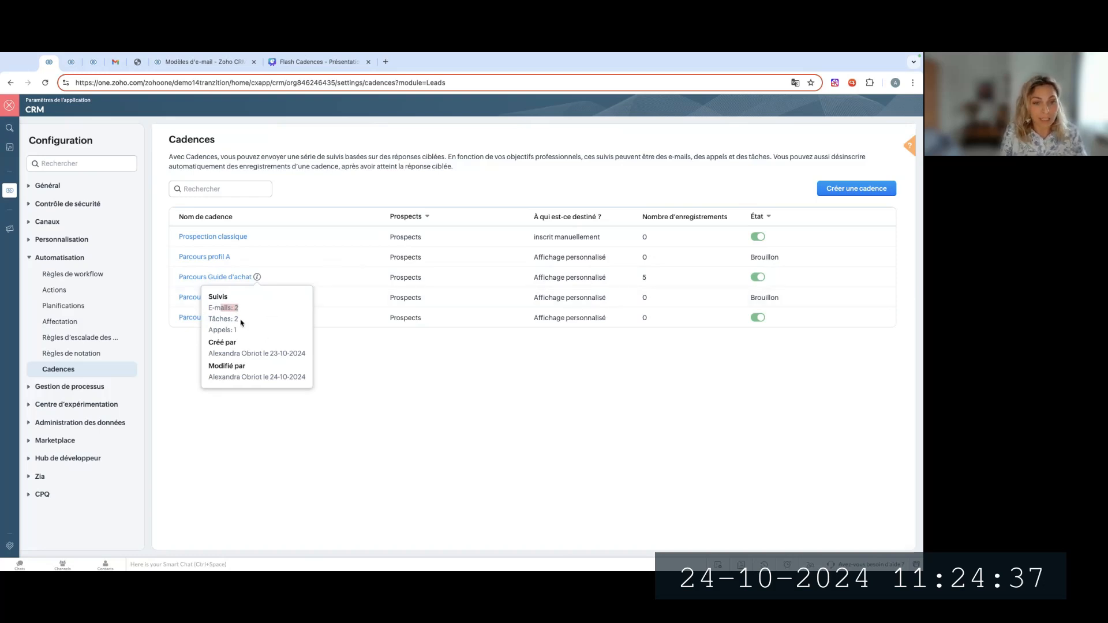
click(778, 382)
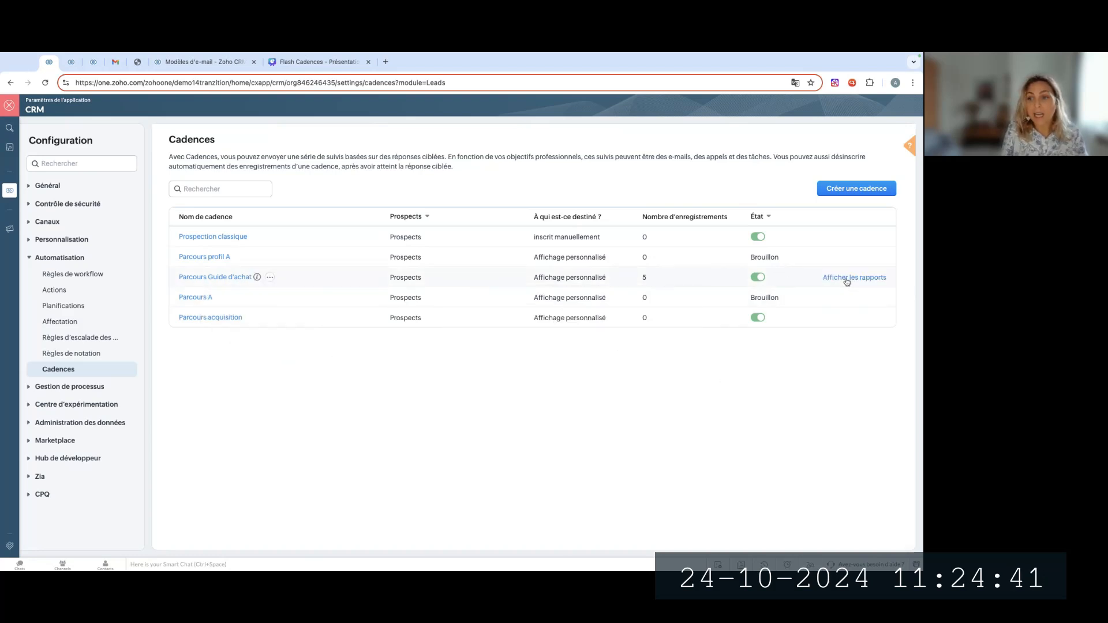
View the e-mail, task and call reports of "Parcours Guide d'achat", keeping the date filter on "Tous les jours"
click(847, 281)
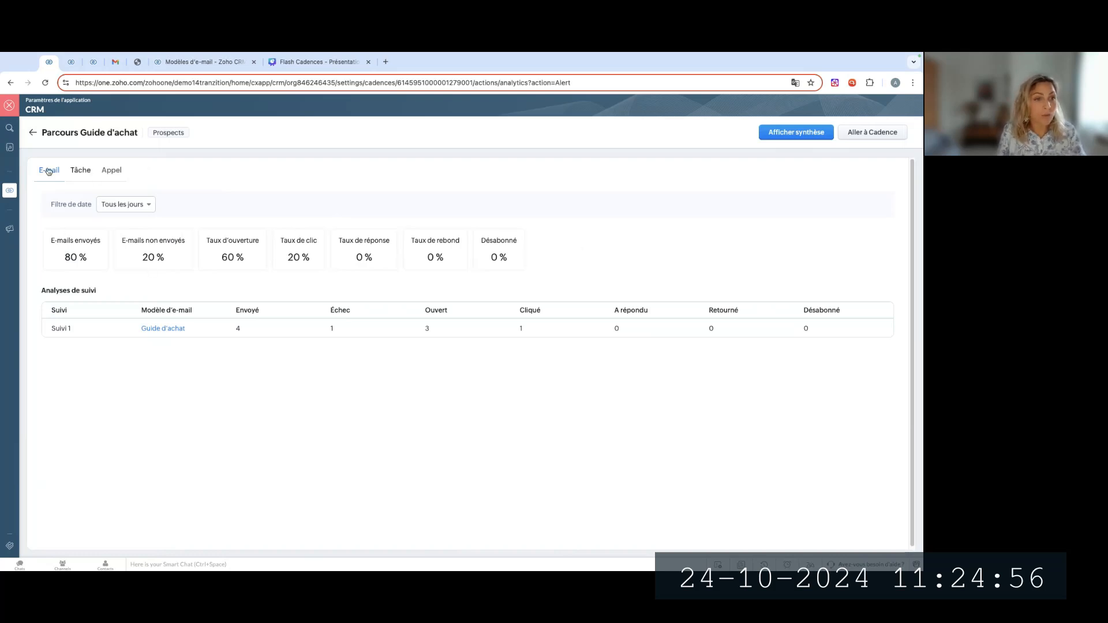
click(79, 170)
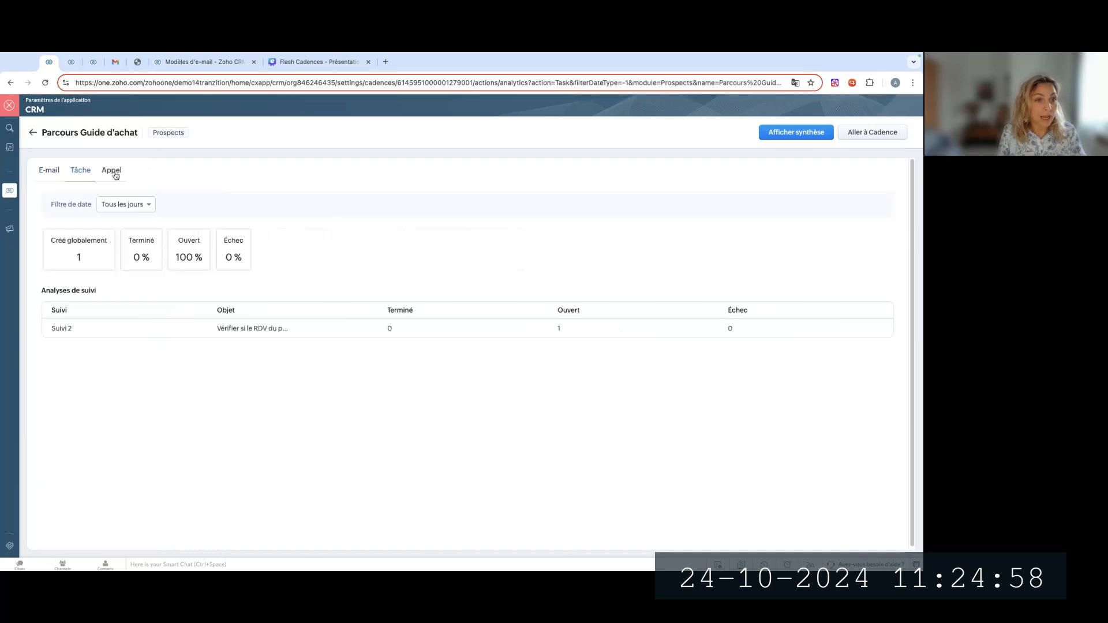
click(111, 171)
click(58, 170)
click(81, 171)
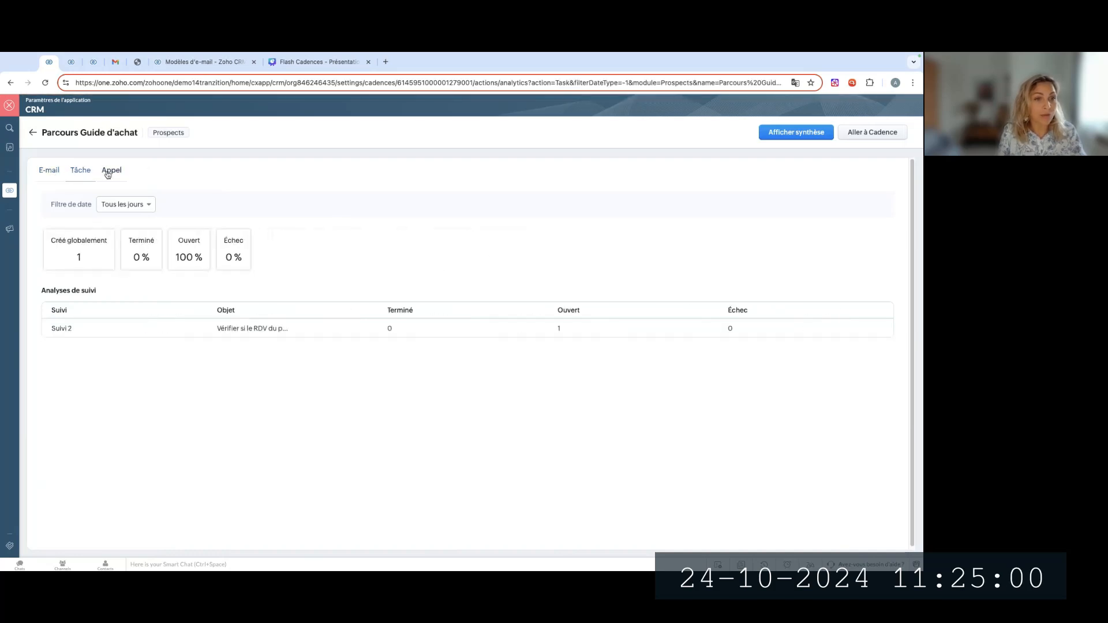
click(111, 170)
click(49, 171)
click(126, 204)
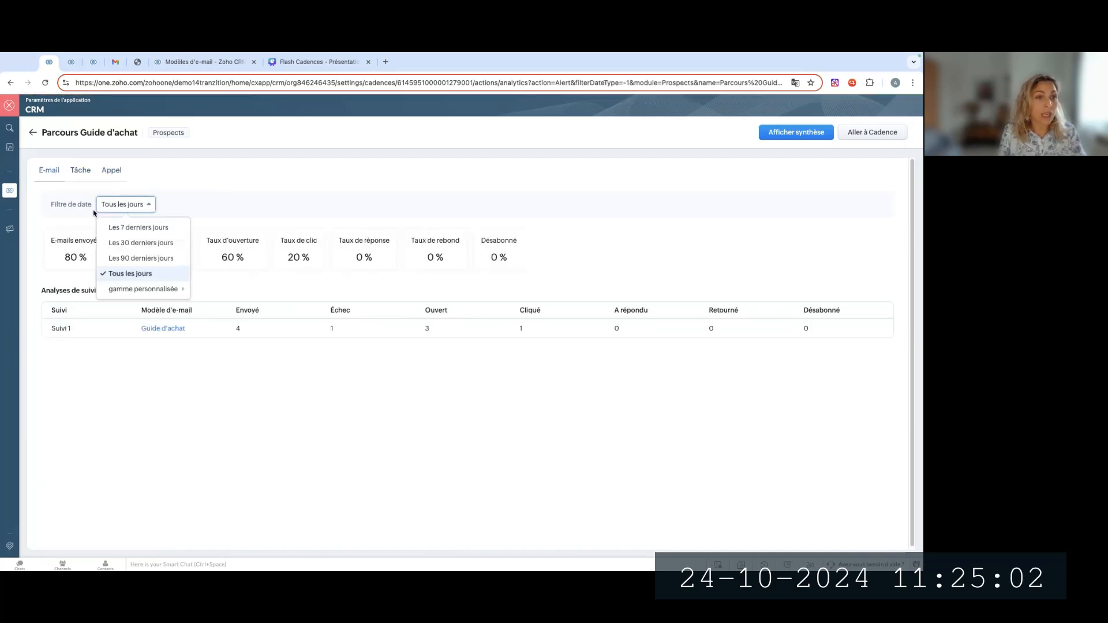
click(136, 275)
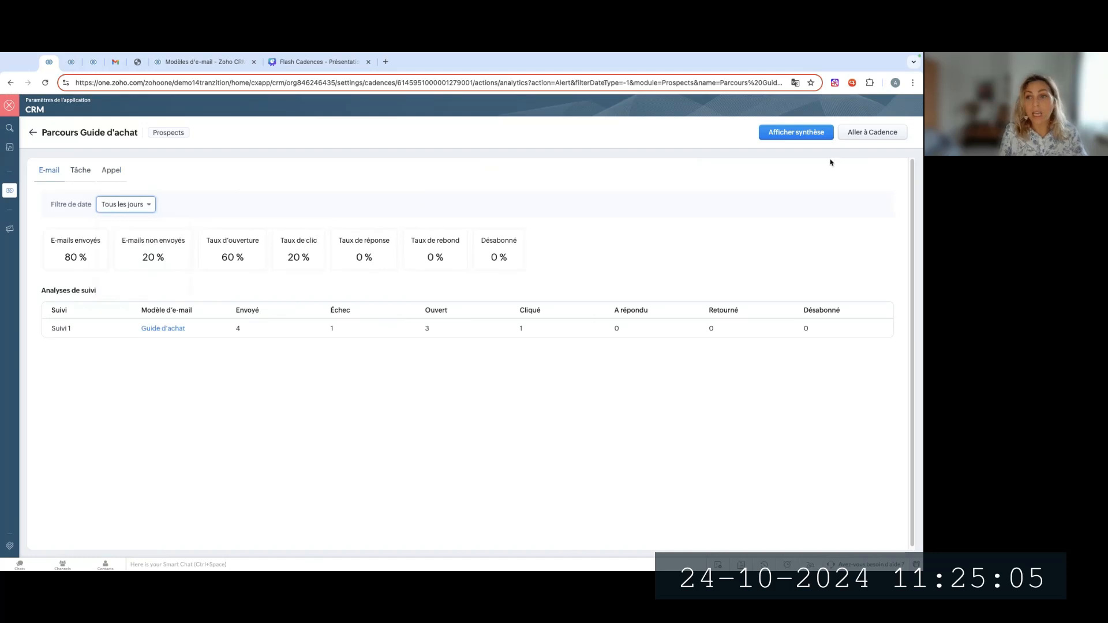
Look at the report's flow summary and at the follow-up diagram of the "Parcours Guide d'achat" cadence
click(782, 139)
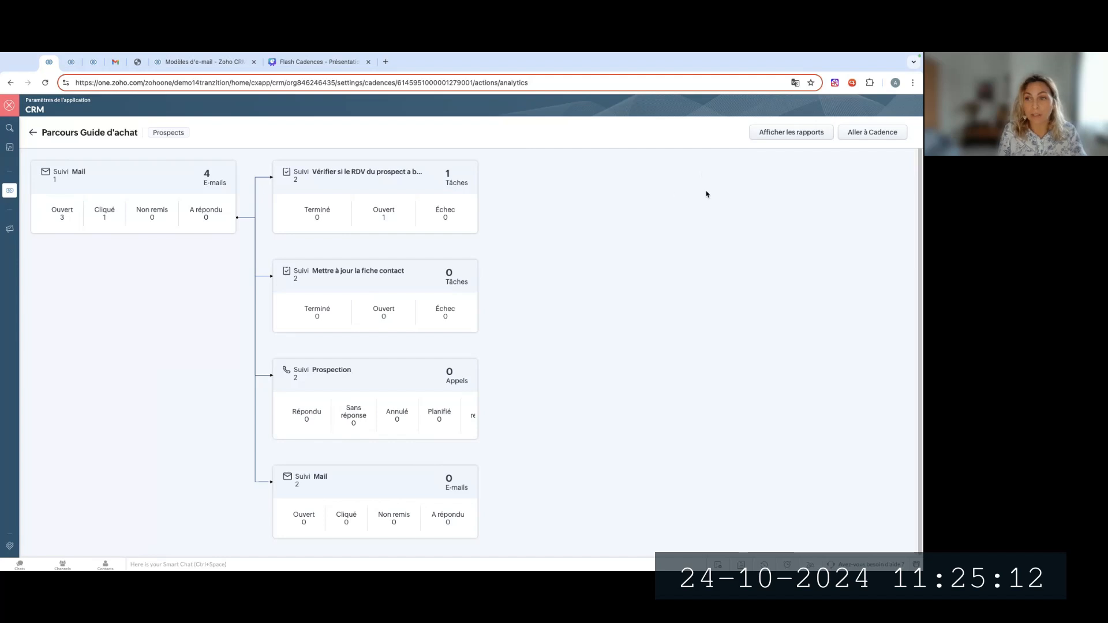
click(801, 132)
click(873, 132)
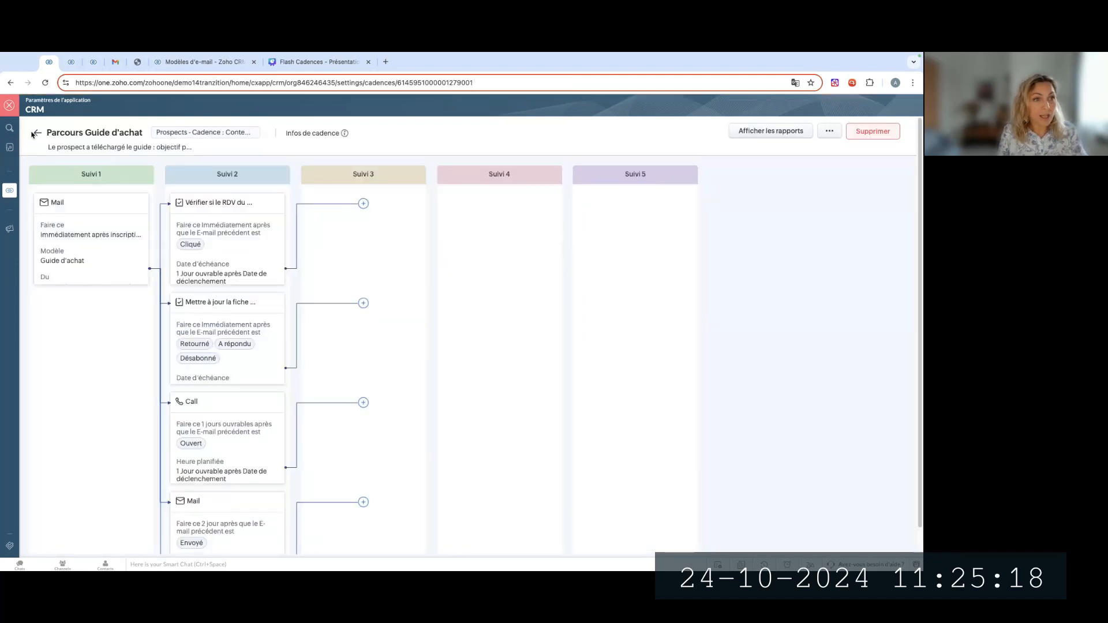
Leave the cadence settings, switch the Prospects module to the "Mes Prospects" view and open the first prospect's record
click(37, 132)
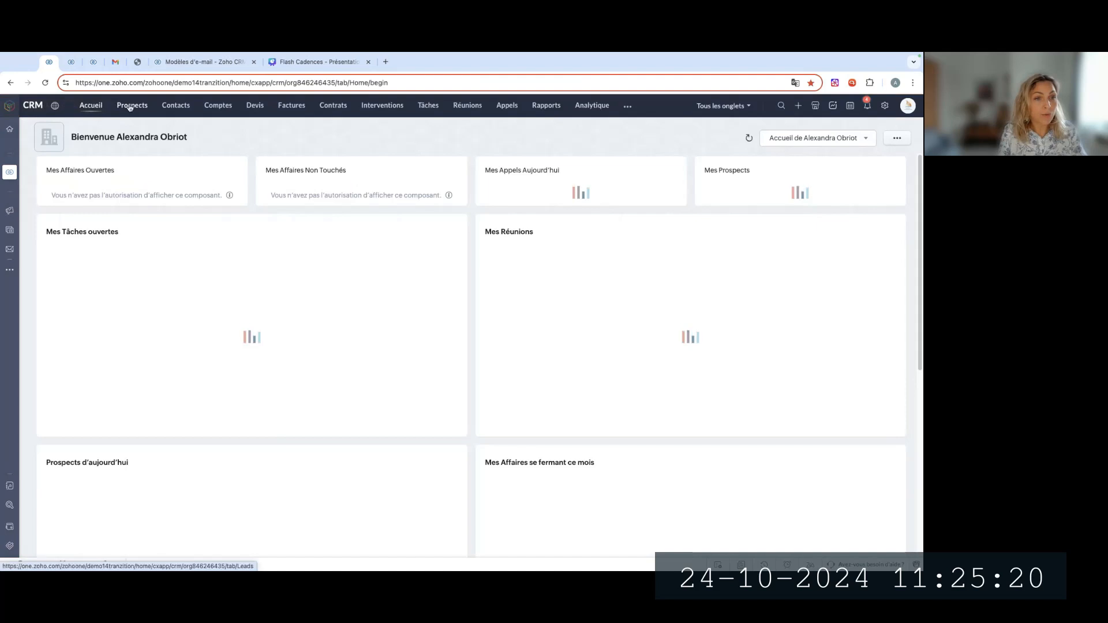
click(131, 107)
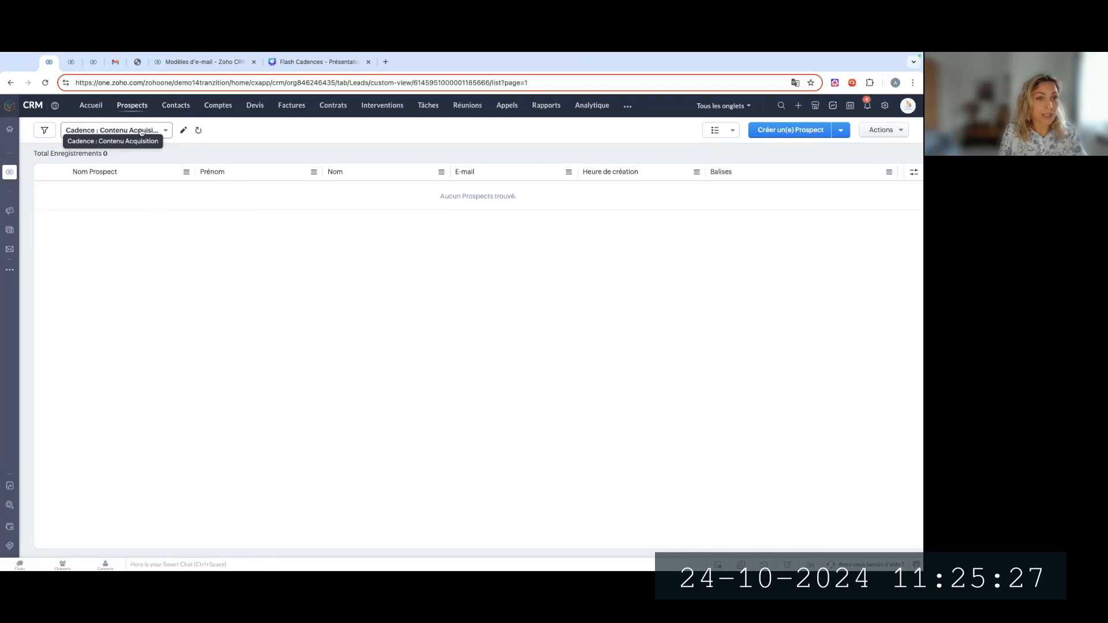
click(142, 131)
click(135, 239)
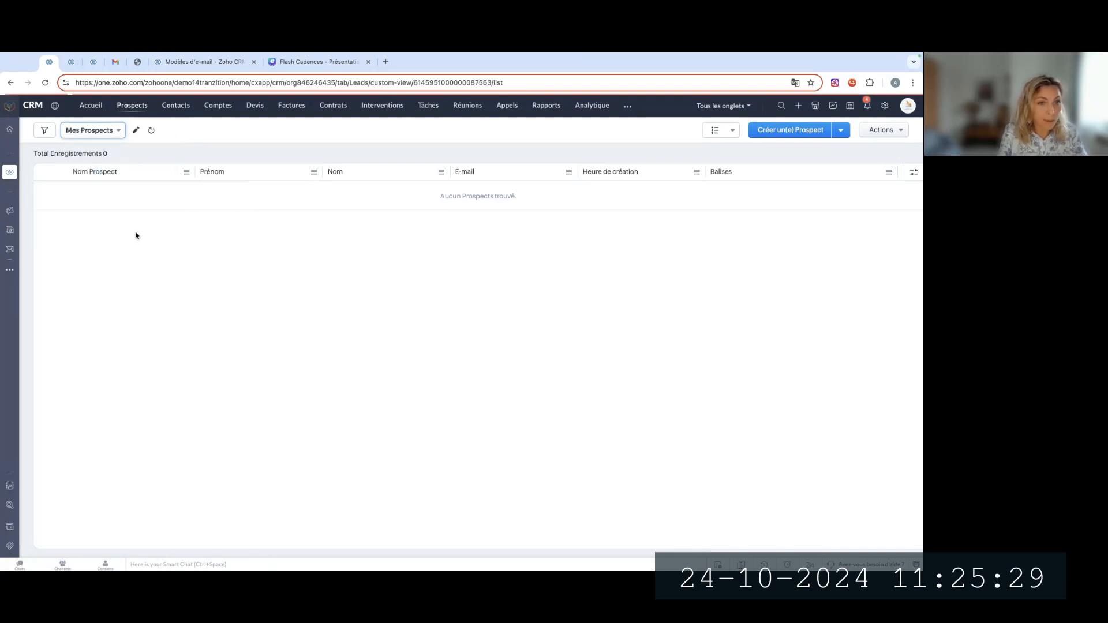
click(153, 191)
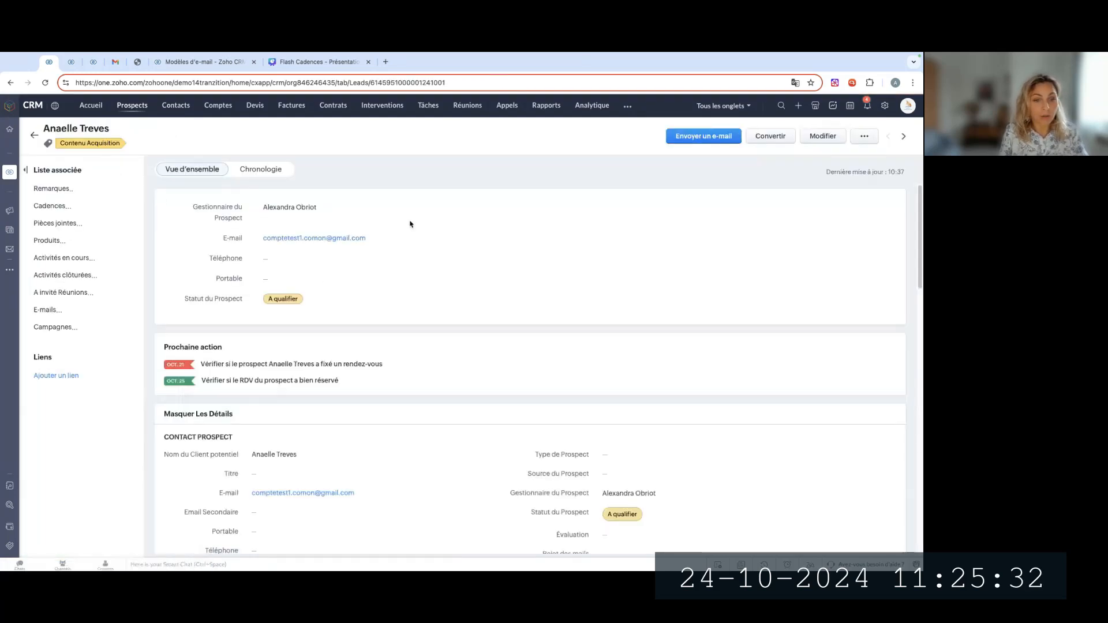
Examine the prospect's Cadences related list, including its dates, cadence status, member status and last follow-up columns
click(74, 206)
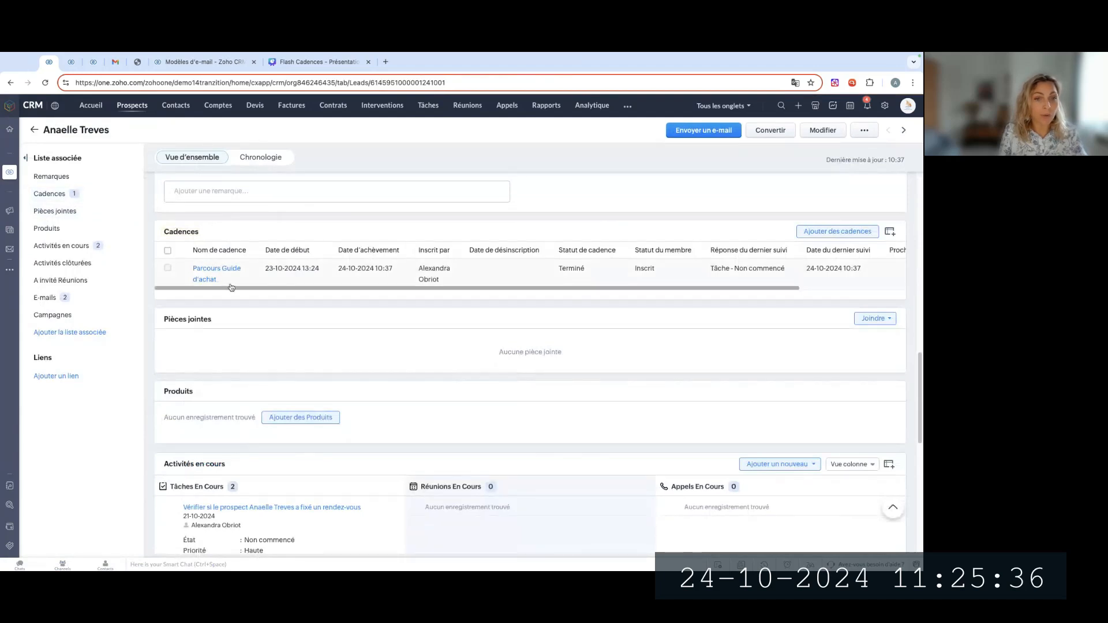
scroll(229, 290, right, 1)
scroll(229, 289, left, 1)
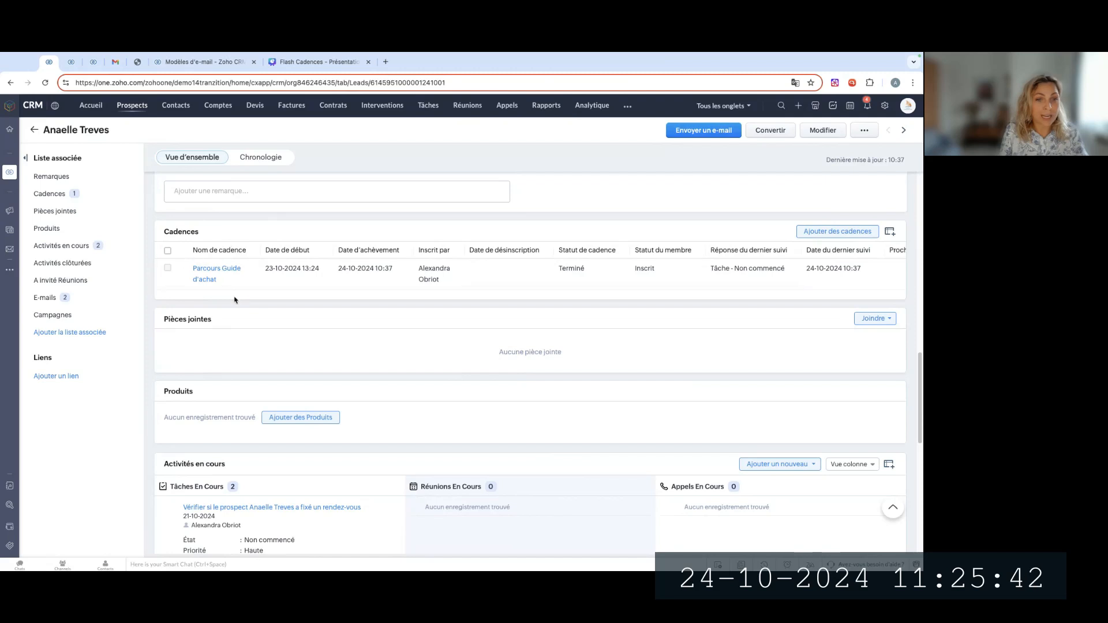
scroll(421, 289, right, 3)
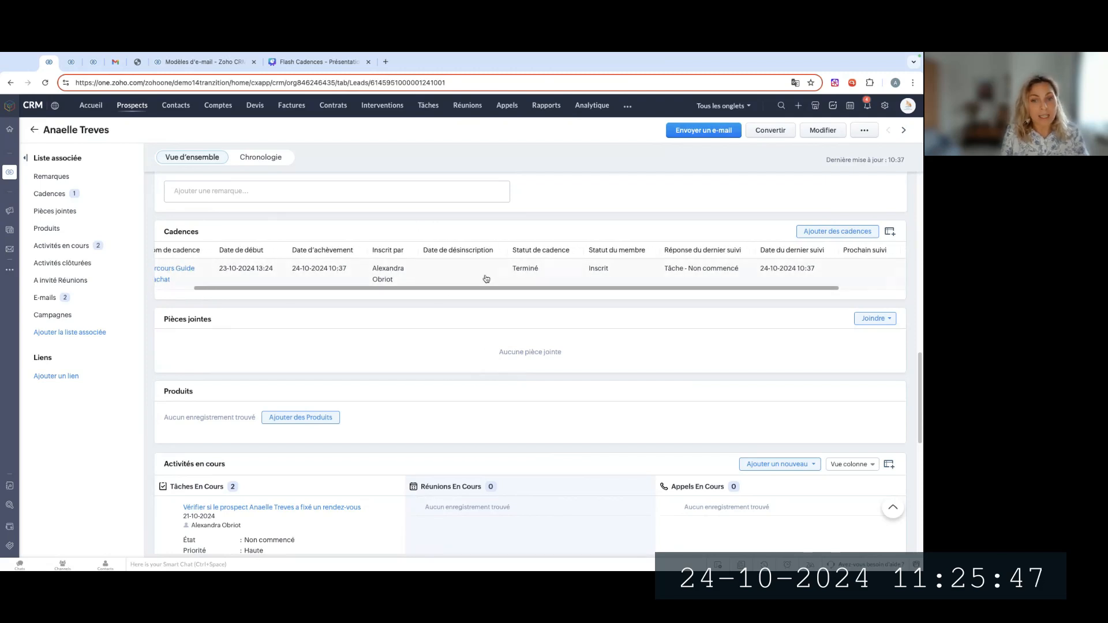
scroll(469, 289, right, 2)
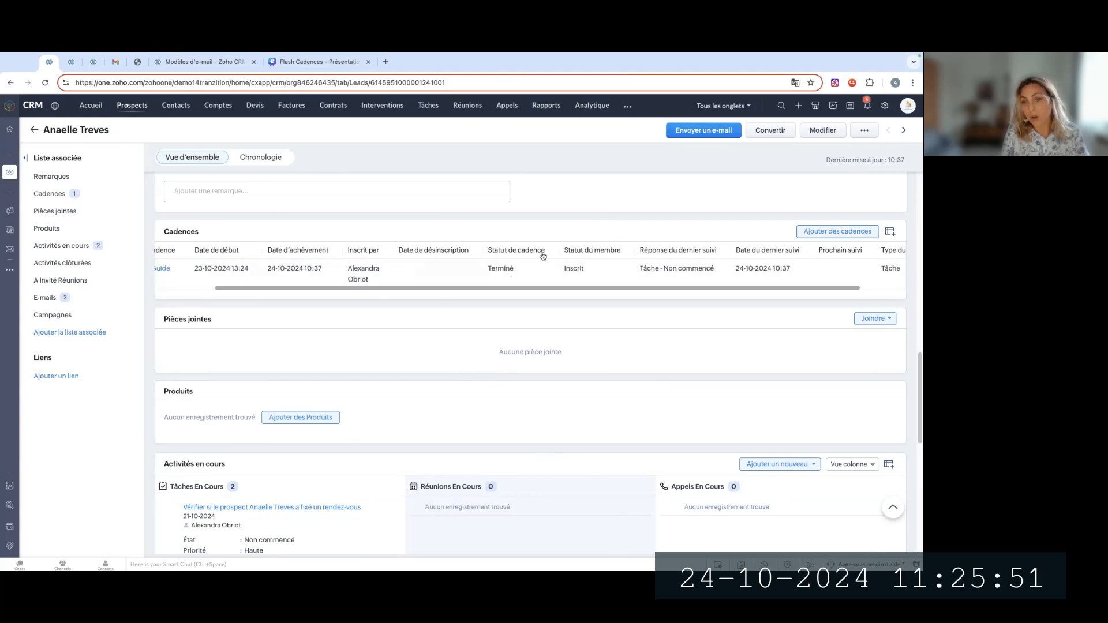
scroll(653, 291, right, 3)
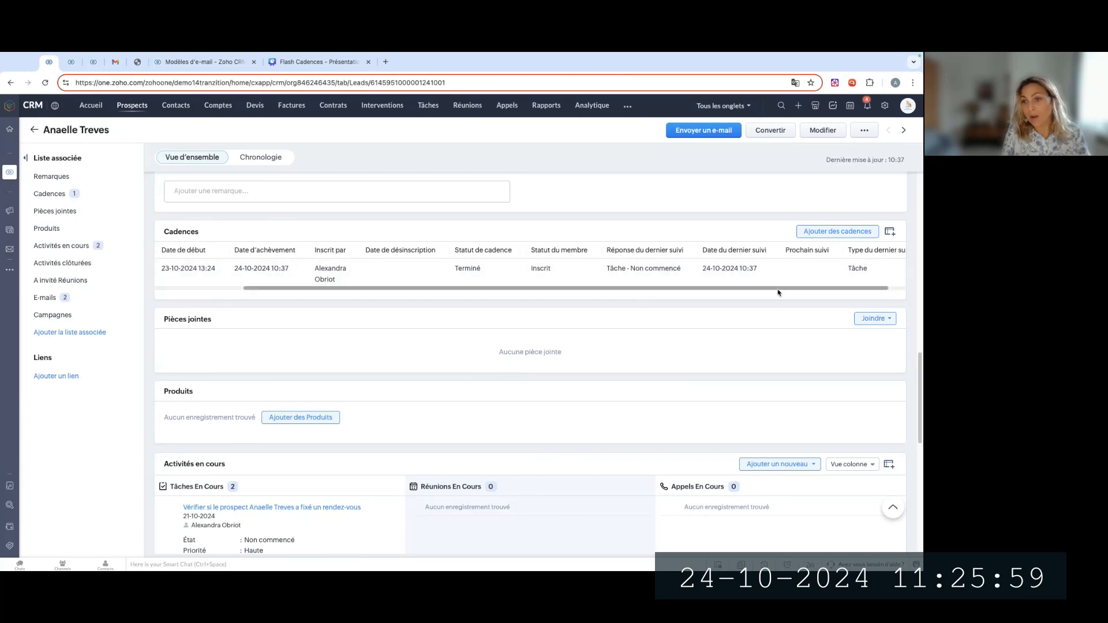
scroll(781, 291, right, 2)
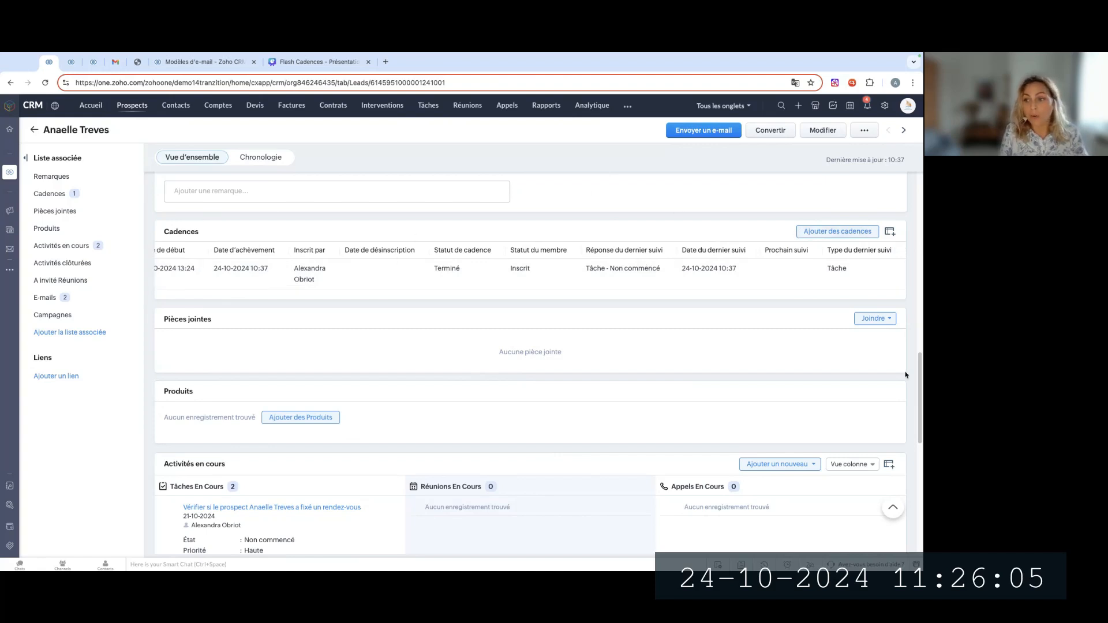
drag(919, 373, 911, 167)
right_click(911, 168)
click(512, 149)
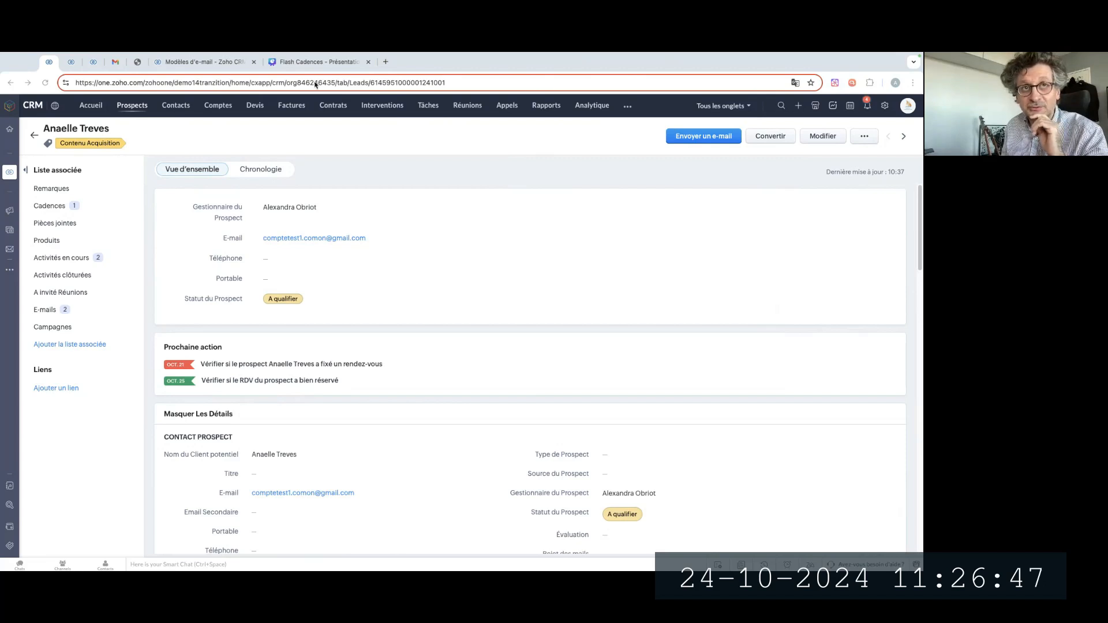
Switch to the "Flash Cadences" presentation in Canva, present it full screen and advance to slide 8
click(316, 62)
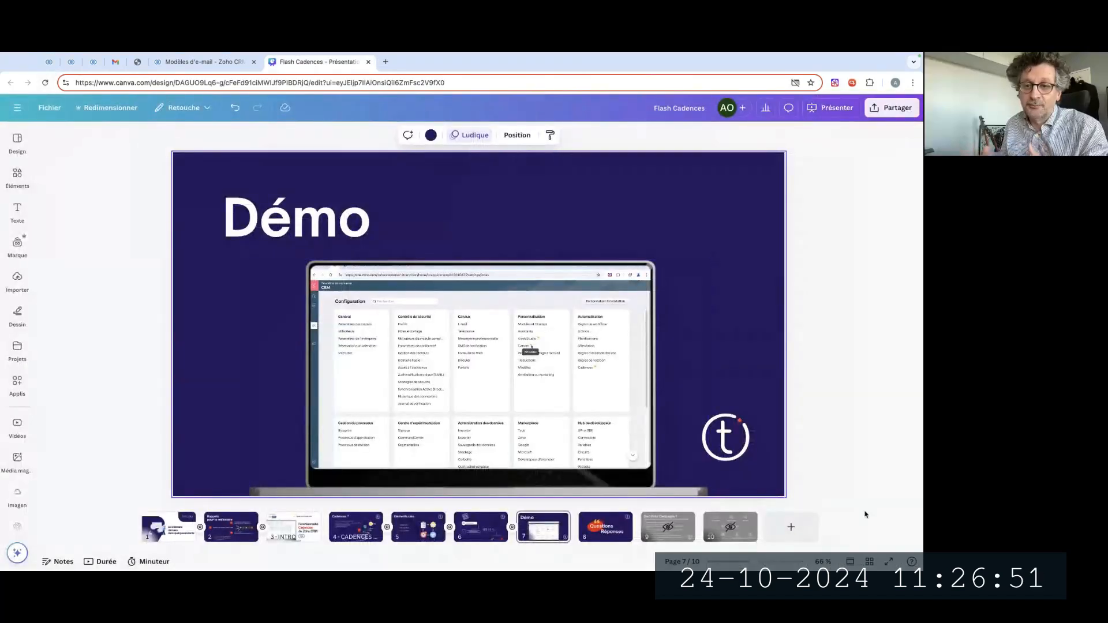
click(888, 561)
key(Right)
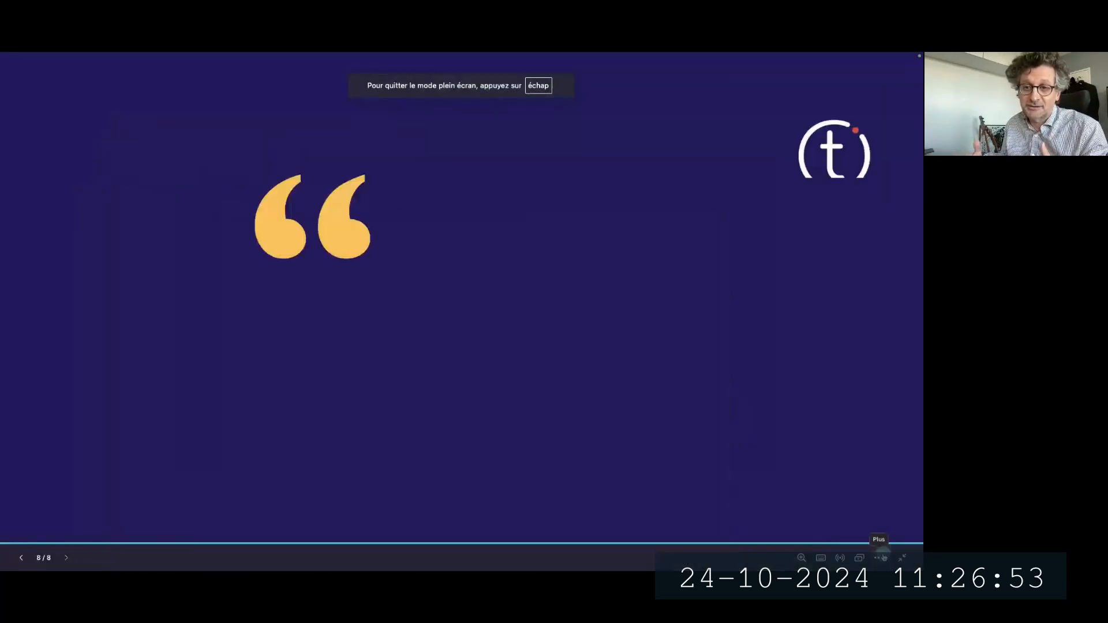